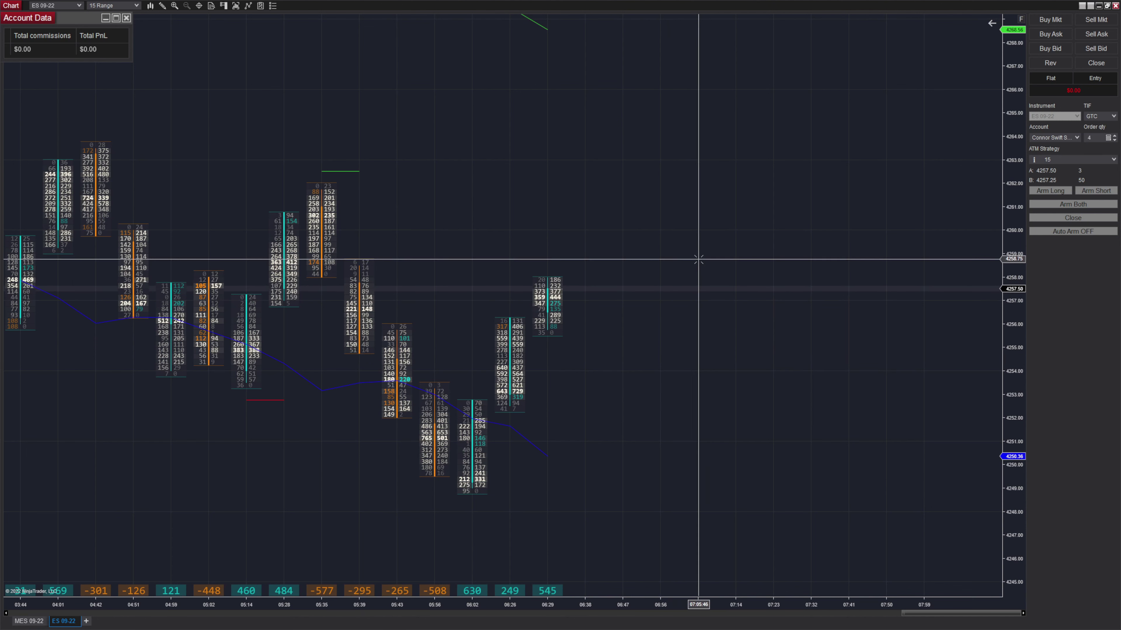
- Arm both directions so the ATI opens a 4-lot ES long at 4261.50 with a 4257.75 stop
{"action": "left_click_drag", "start_coordinate": [698, 260], "coordinate": [732, 259]}
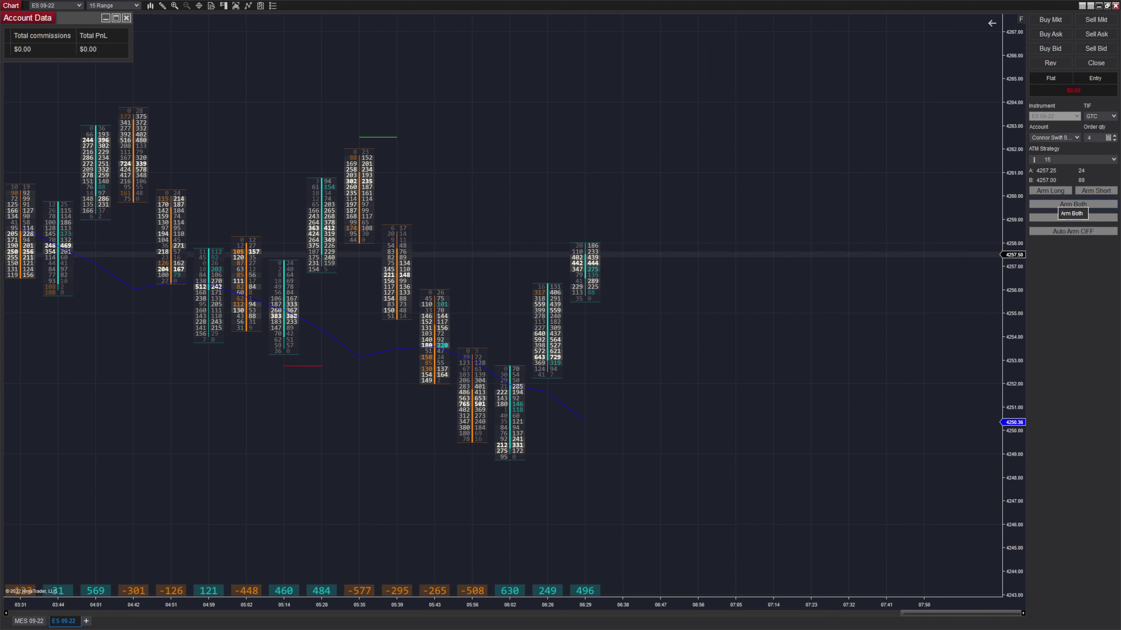
{"action": "left_click", "coordinate": [1072, 204]}
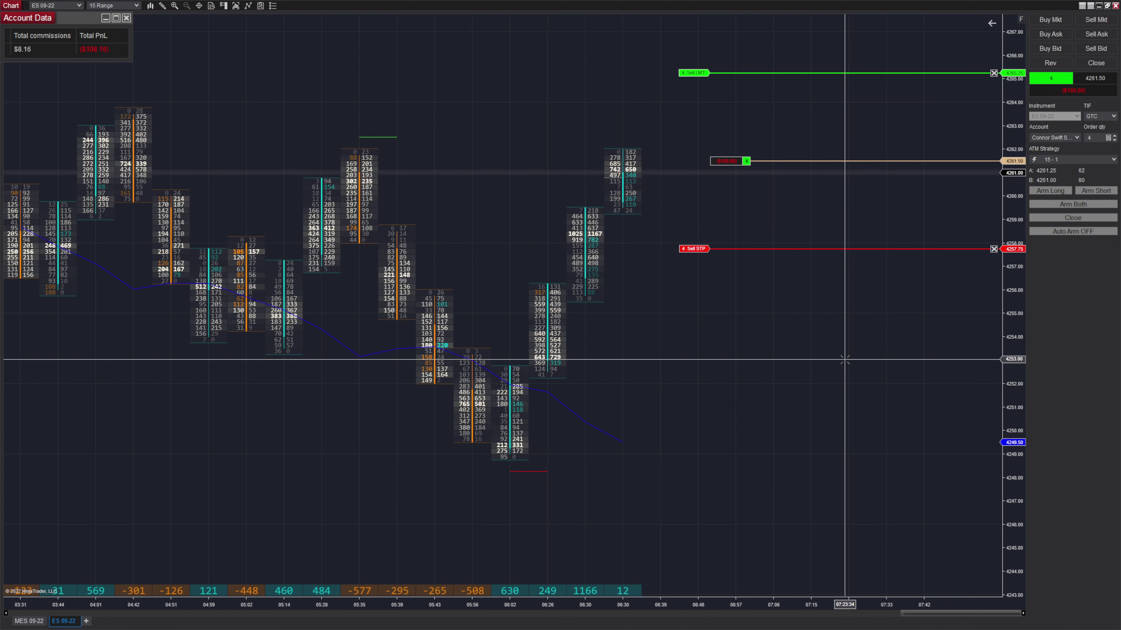
{"action": "scroll", "coordinate": [773, 194], "scroll_direction": "down", "scroll_amount": 2}
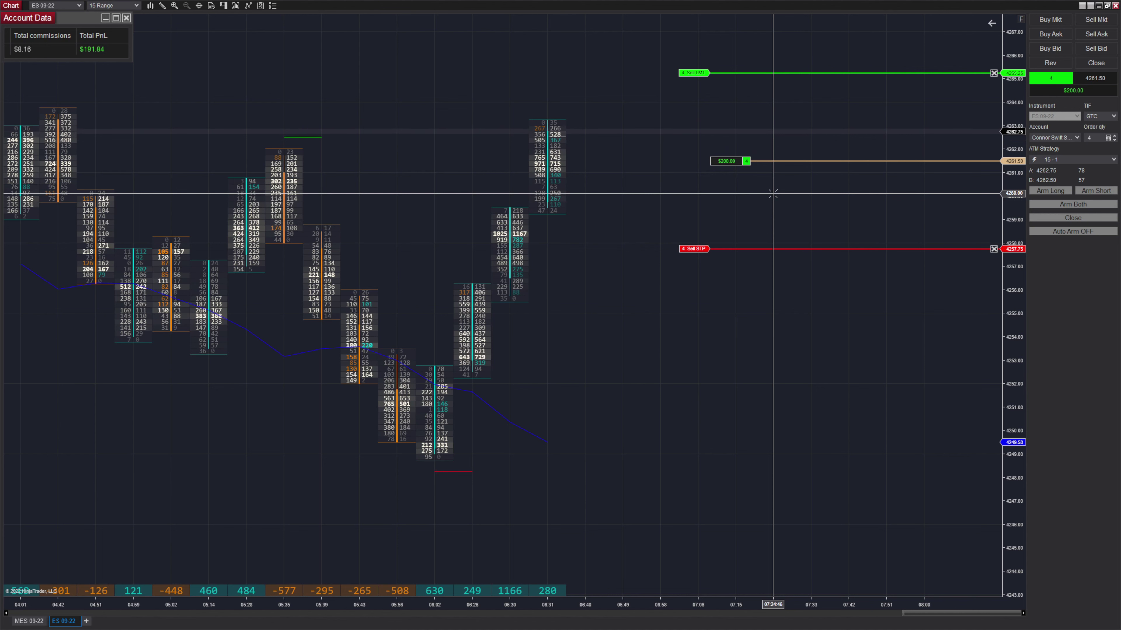
- Follow the ES long to its target fill at $733.68 total PnL, then re-arm long entries
{"action": "scroll", "coordinate": [773, 193], "scroll_direction": "down", "scroll_amount": 2}
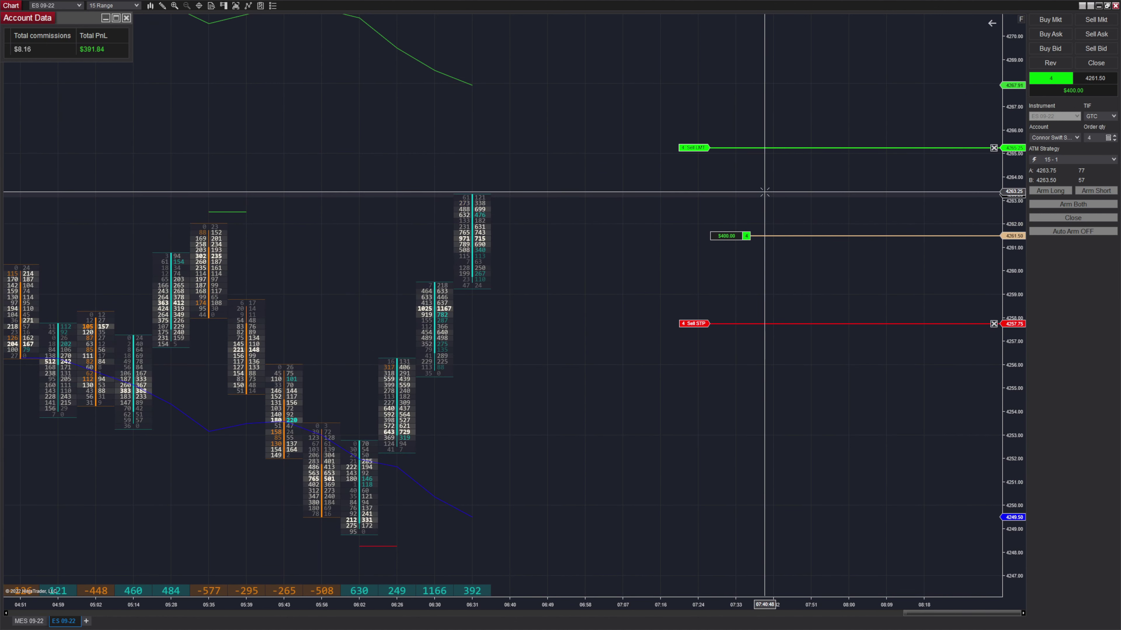
{"action": "scroll", "coordinate": [794, 195], "scroll_direction": "up", "scroll_amount": 3}
{"action": "left_click", "coordinate": [1050, 190]}
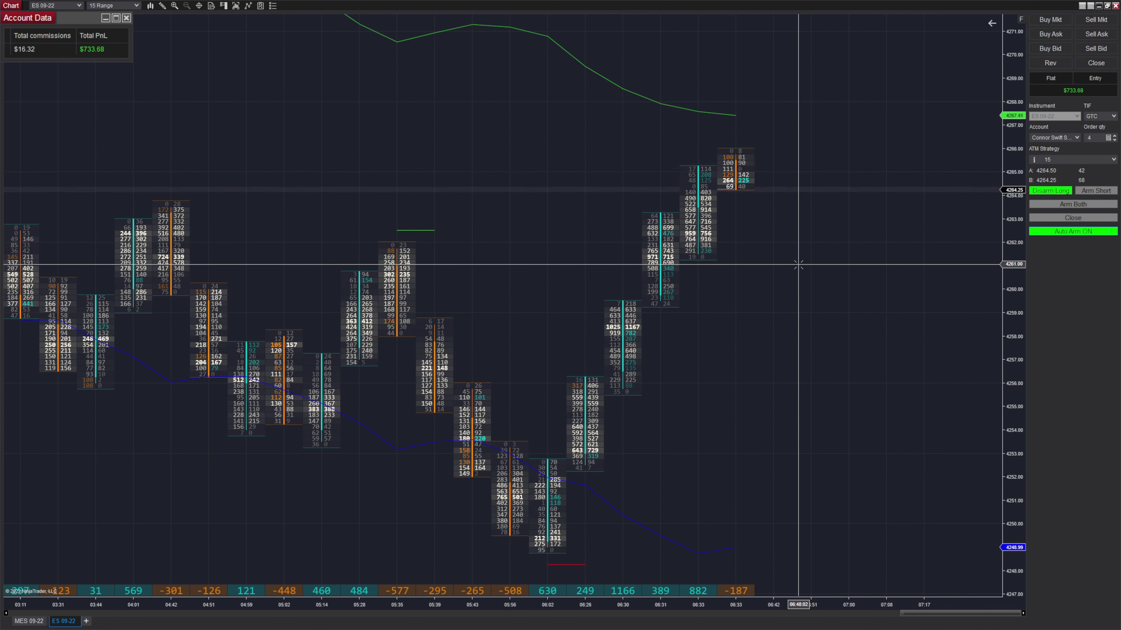
- Pan the chart ahead of price while the armed long fills 4 ES at 4268.75 with a 4265.00 stop
{"action": "left_click_drag", "start_coordinate": [798, 265], "coordinate": [645, 307]}
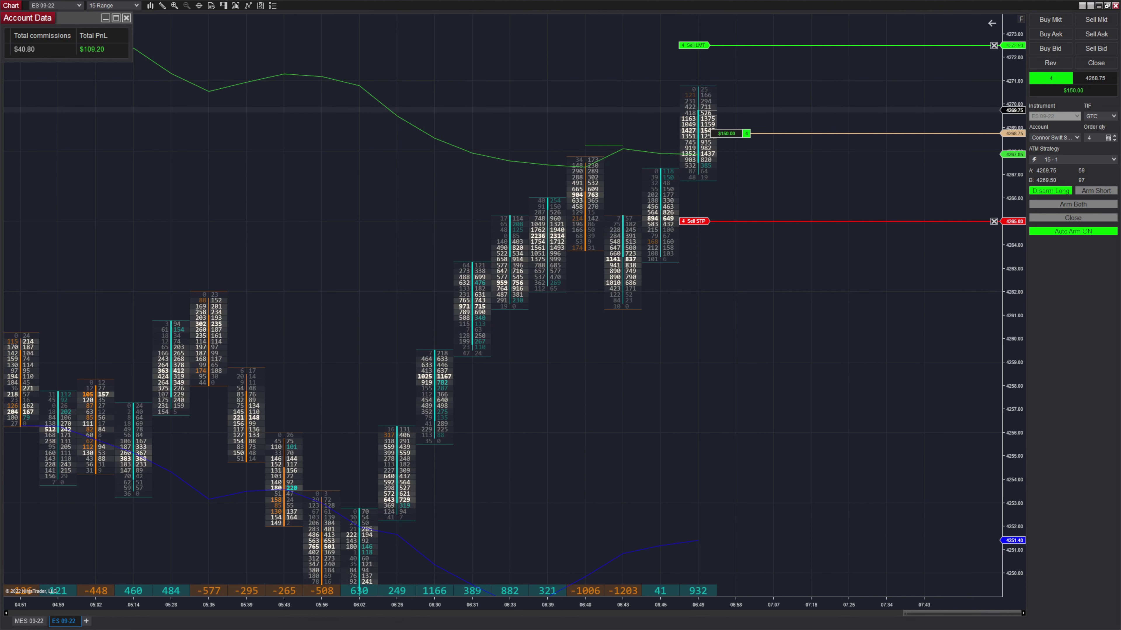
- Follow price as Auto Arm re-enters 4 ES long at 4277.25 with a 4273.50 stop
{"action": "scroll", "coordinate": [576, 445], "scroll_direction": "down", "scroll_amount": 2}
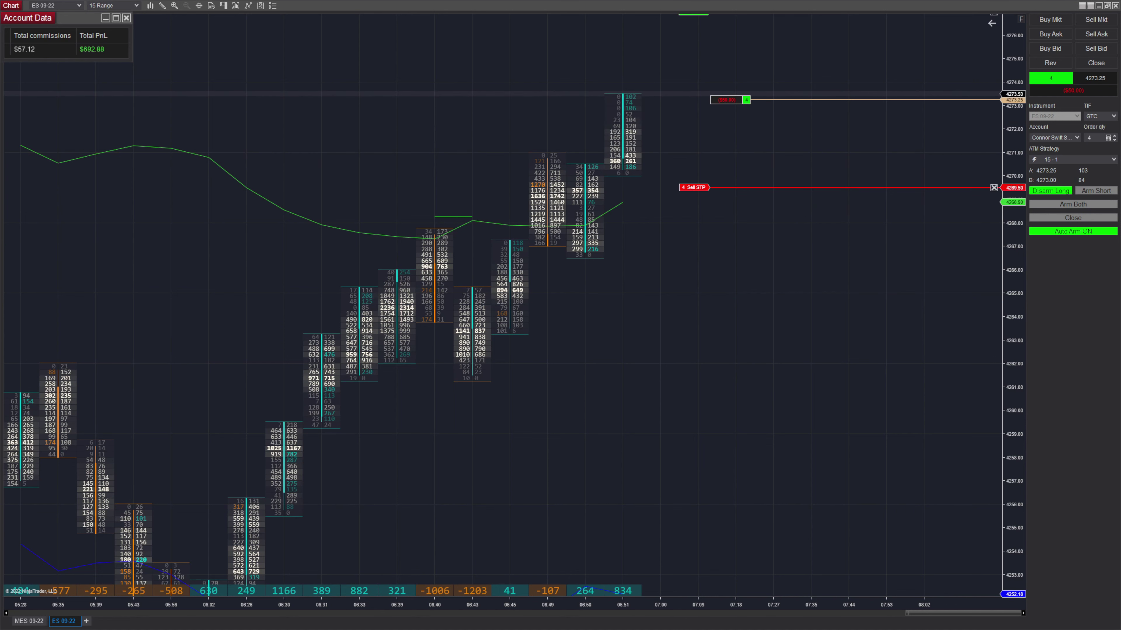
{"action": "scroll", "coordinate": [450, 363], "scroll_direction": "down", "scroll_amount": 2}
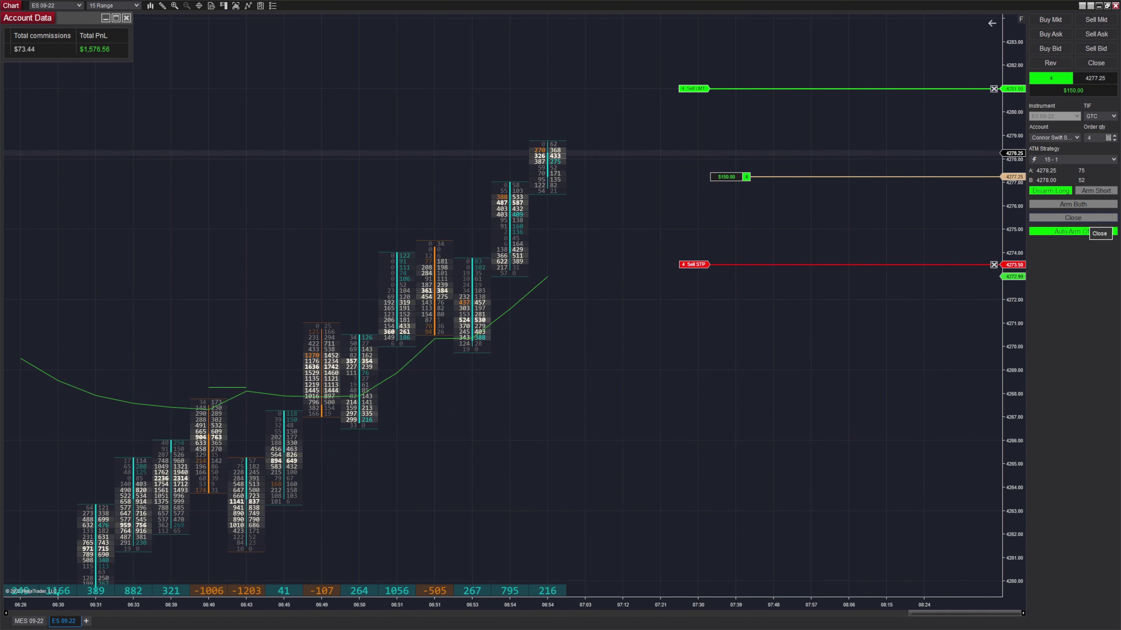
{"action": "left_click_drag", "start_coordinate": [852, 402], "coordinate": [782, 404]}
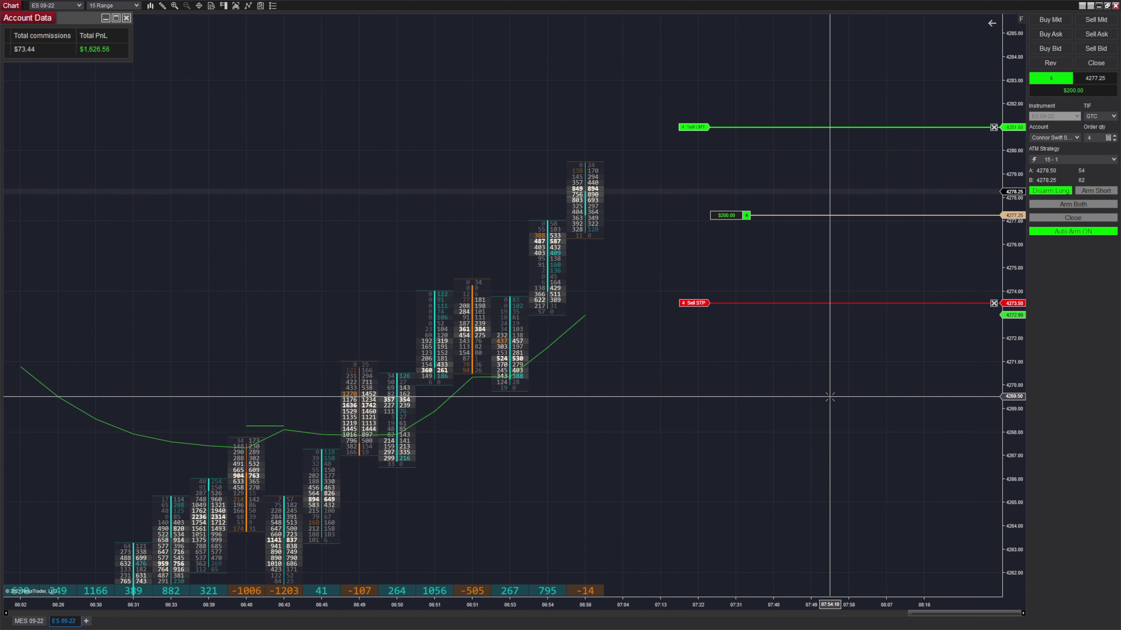
- Switch Auto Arm off and let the 4277.25 long exit at its Sell LMT target
{"action": "left_click", "coordinate": [1072, 232]}
{"action": "scroll", "coordinate": [745, 464], "scroll_direction": "up", "scroll_amount": 1}
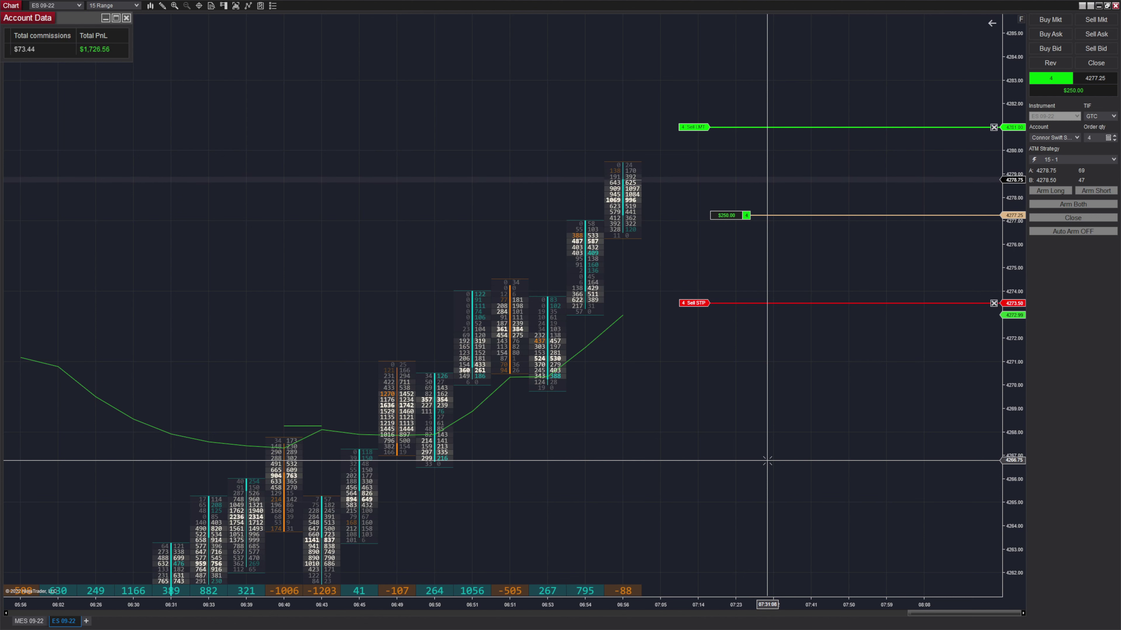
{"action": "scroll", "coordinate": [767, 460], "scroll_direction": "down", "scroll_amount": 4}
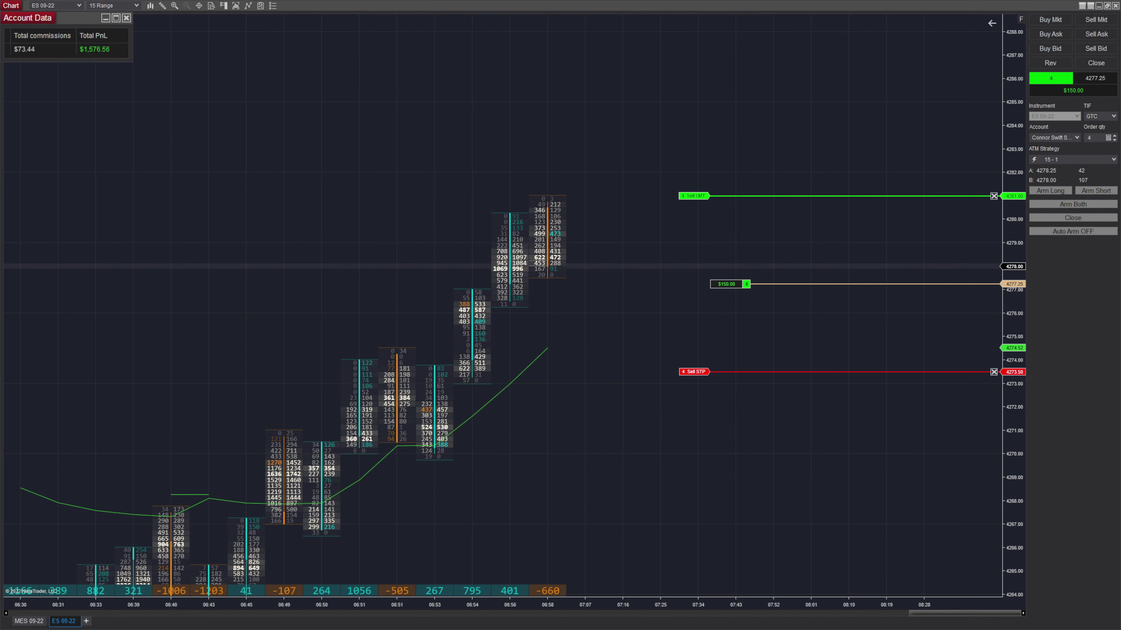
{"action": "scroll", "coordinate": [645, 288], "scroll_direction": "down", "scroll_amount": 3}
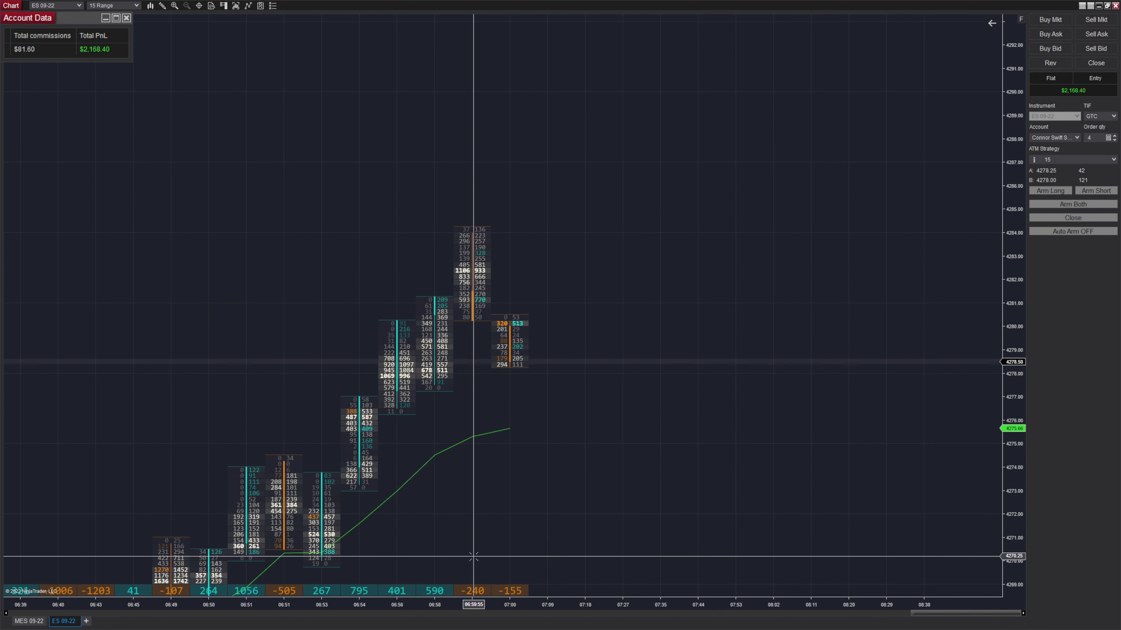
- Watch the 4-lot long until its ATM profit target fills and the position reads Flat
{"action": "scroll", "coordinate": [656, 389], "scroll_direction": "up", "scroll_amount": 2}
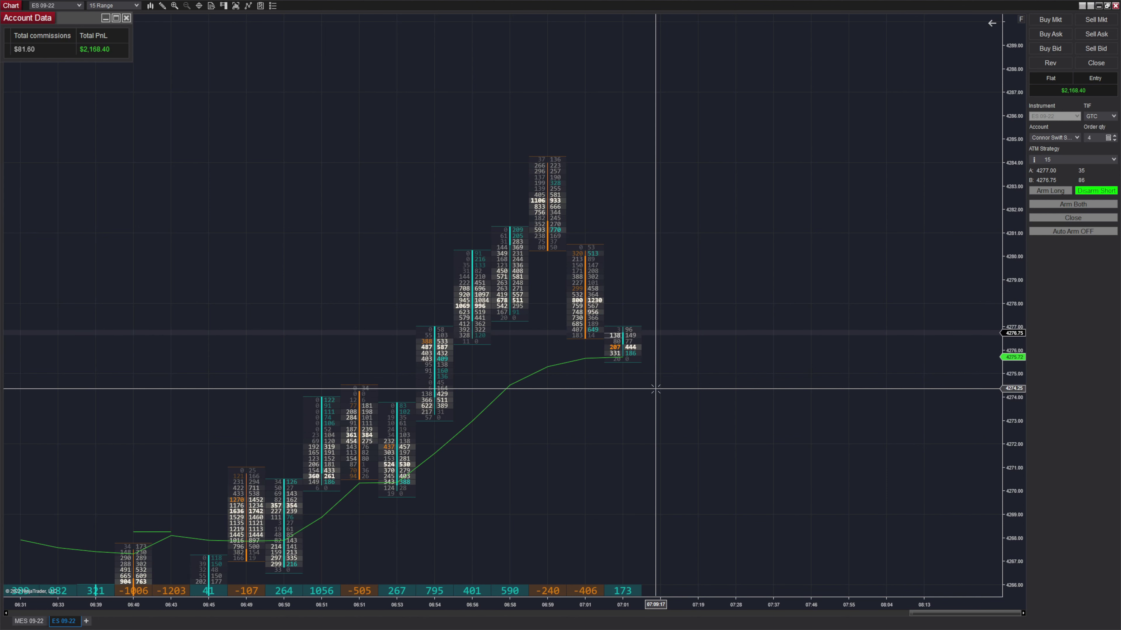
{"action": "scroll", "coordinate": [575, 351], "scroll_direction": "down", "scroll_amount": 3}
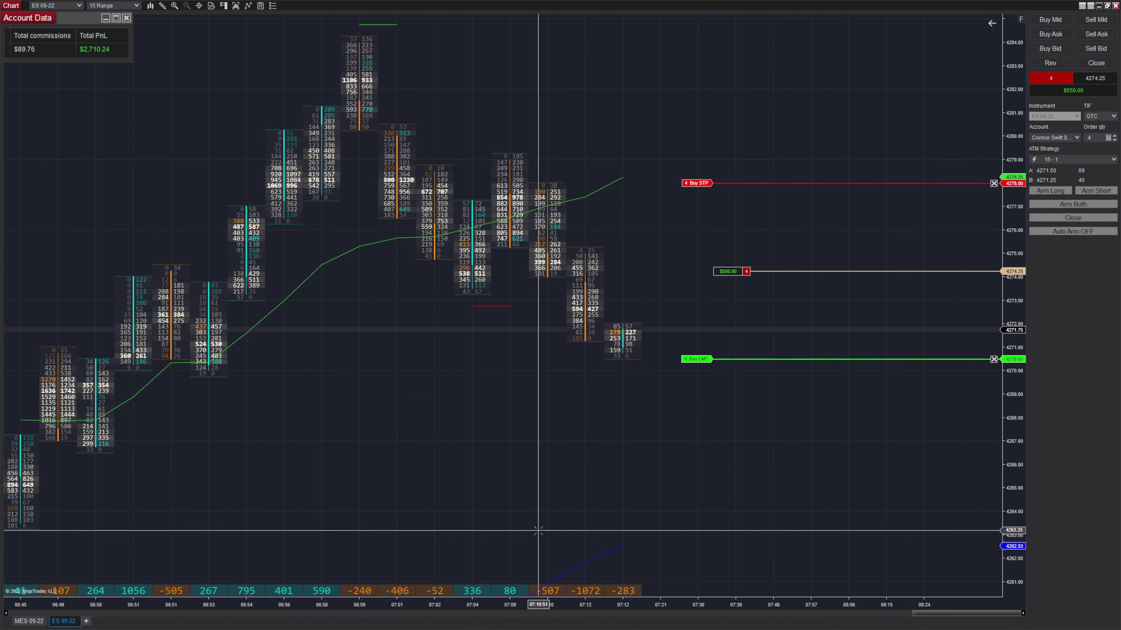
{"action": "scroll", "coordinate": [556, 476], "scroll_direction": "up", "scroll_amount": 3}
{"action": "scroll", "coordinate": [750, 326], "scroll_direction": "up", "scroll_amount": 4}
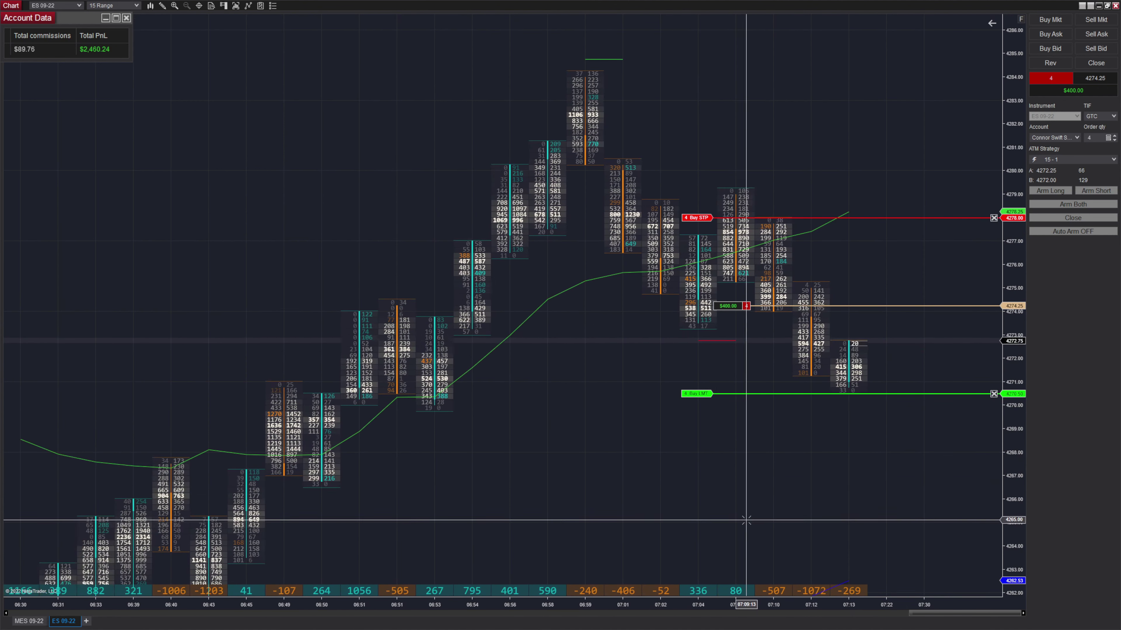
{"action": "scroll", "coordinate": [656, 518], "scroll_direction": "down", "scroll_amount": 3}
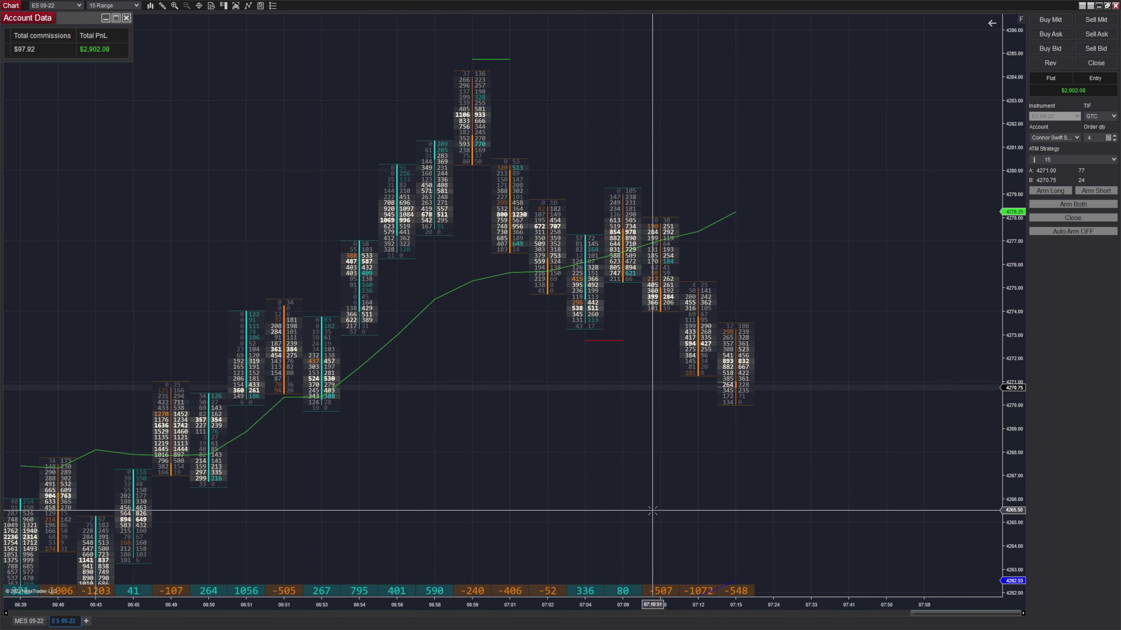
{"action": "scroll", "coordinate": [652, 509], "scroll_direction": "down", "scroll_amount": 3}
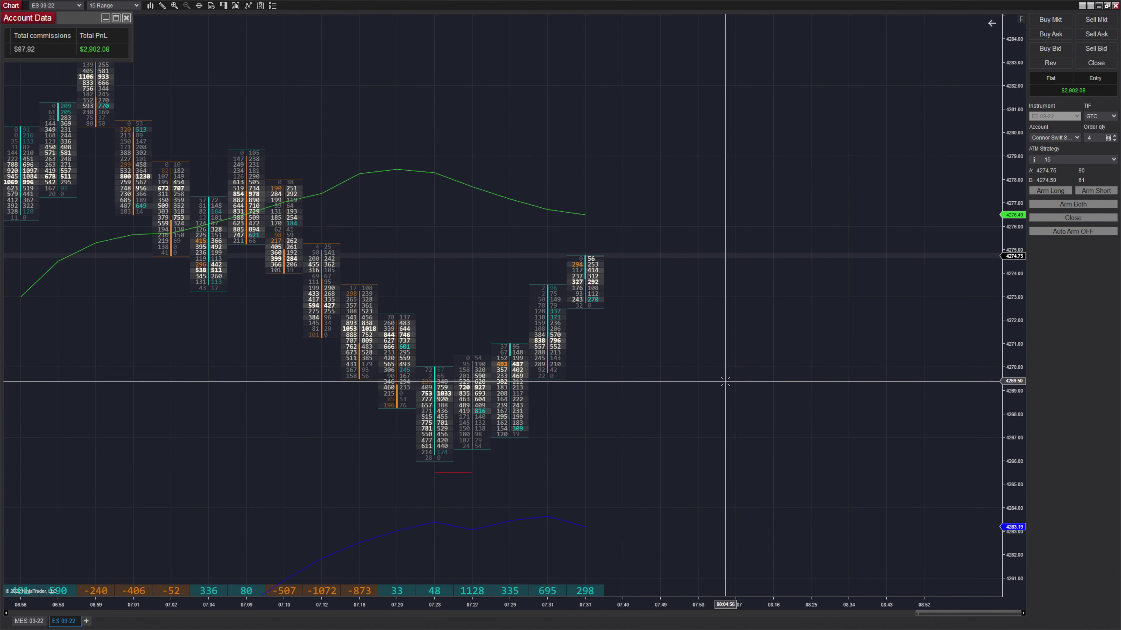
{"action": "scroll", "coordinate": [870, 366], "scroll_direction": "up", "scroll_amount": 3}
{"action": "scroll", "coordinate": [838, 365], "scroll_direction": "down", "scroll_amount": 3}
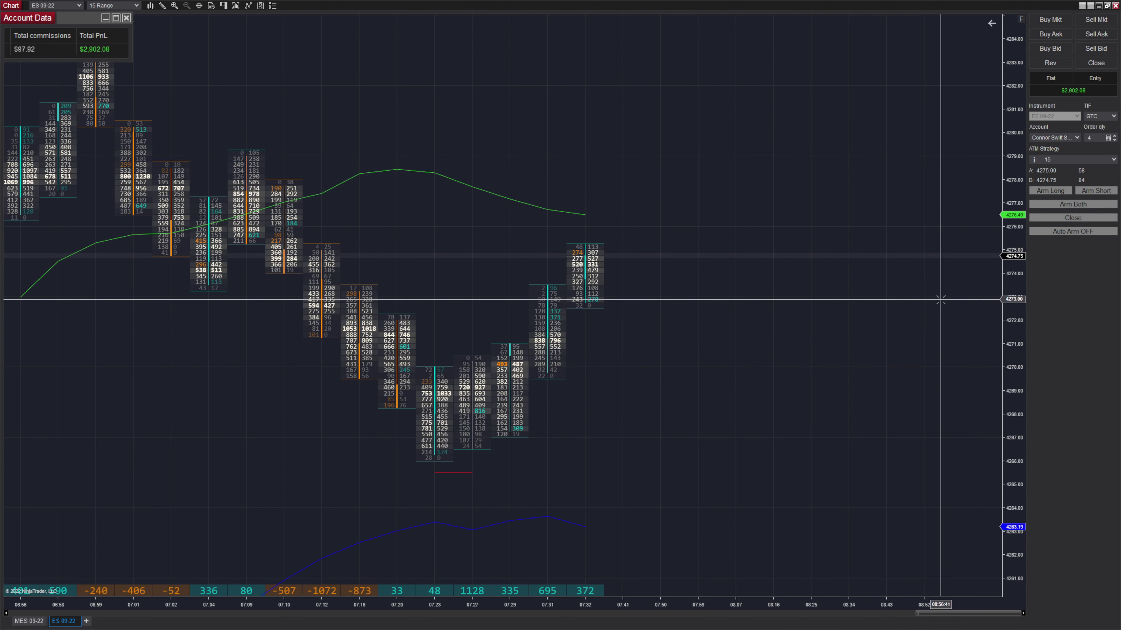
{"action": "scroll", "coordinate": [750, 262], "scroll_direction": "up", "scroll_amount": 4}
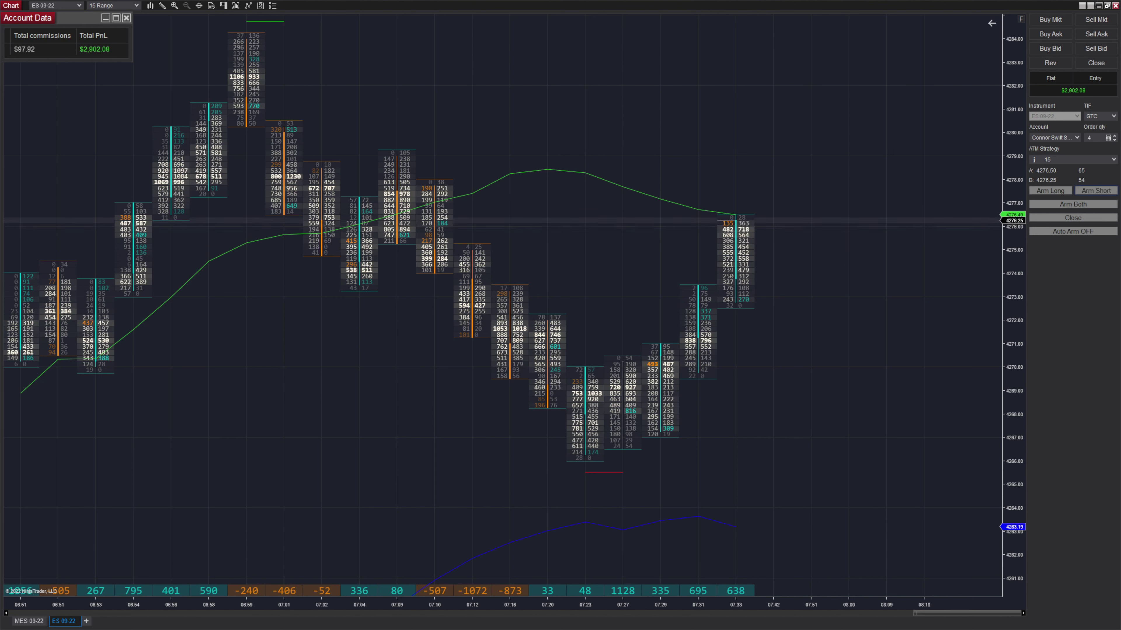
{"action": "left_click", "coordinate": [1096, 191]}
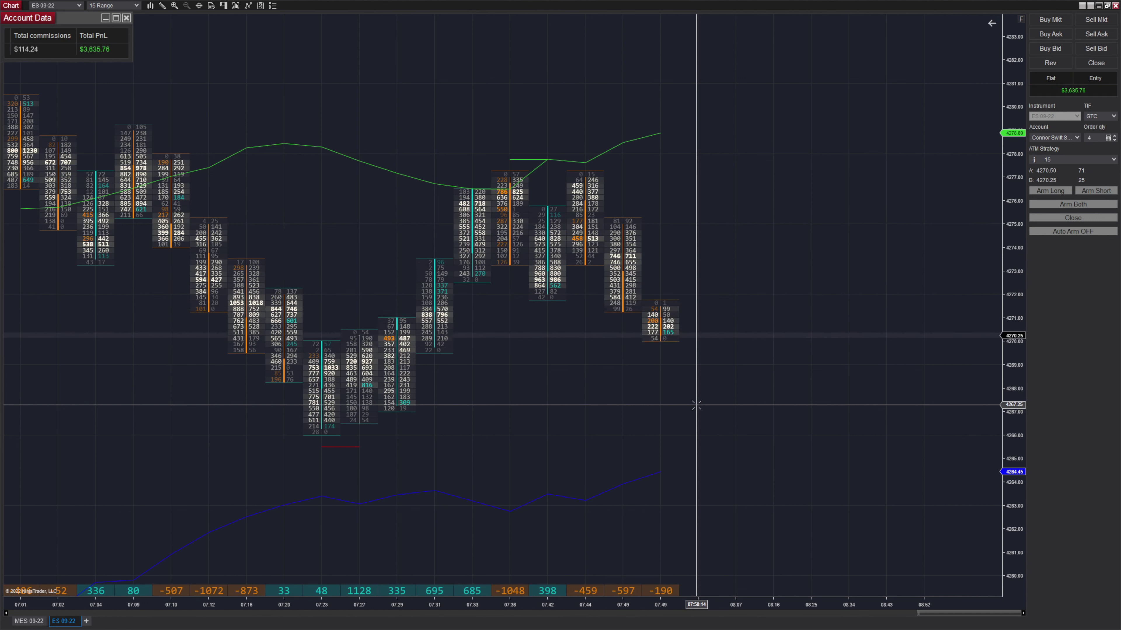
- Pan the chart past the last bar after the ES short closes at $3,635.76 total PnL
{"action": "left_click_drag", "start_coordinate": [696, 405], "coordinate": [475, 401]}
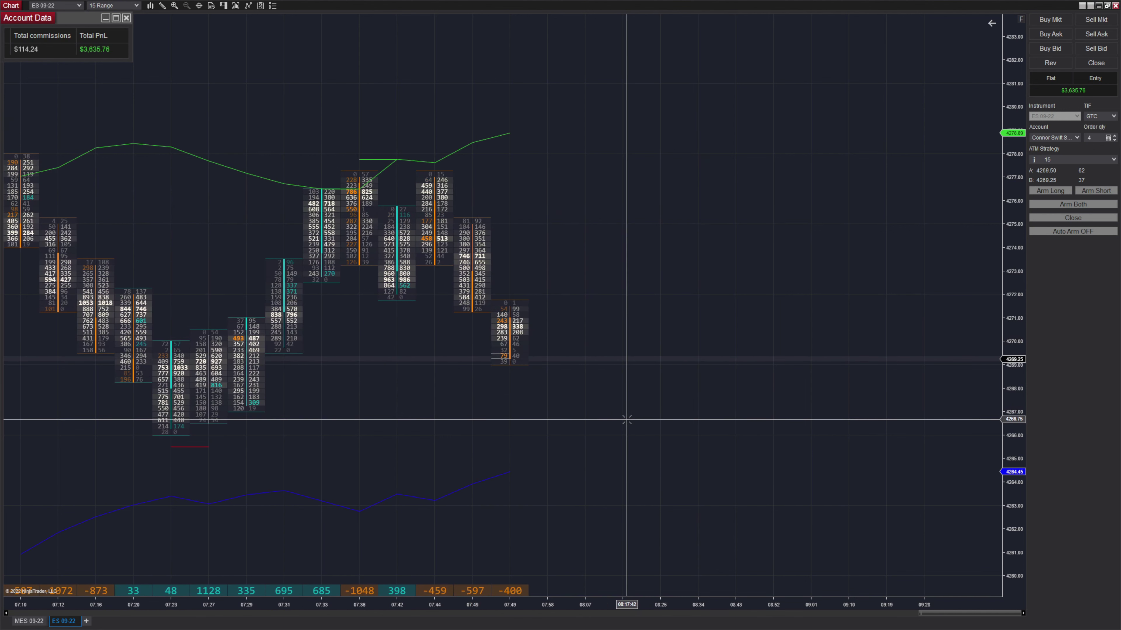
- Arm Long so 4 ES fill at 4269.00 and exit at target, totaling $4,369.44
{"action": "left_click_drag", "start_coordinate": [623, 419], "coordinate": [603, 414]}
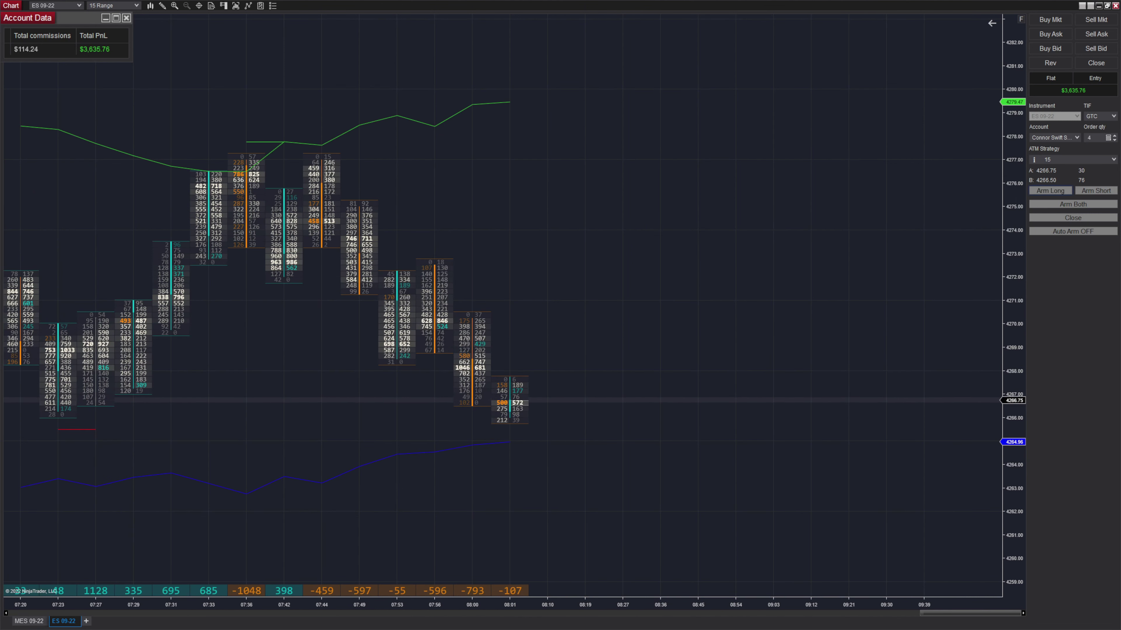
{"action": "left_click", "coordinate": [1050, 191]}
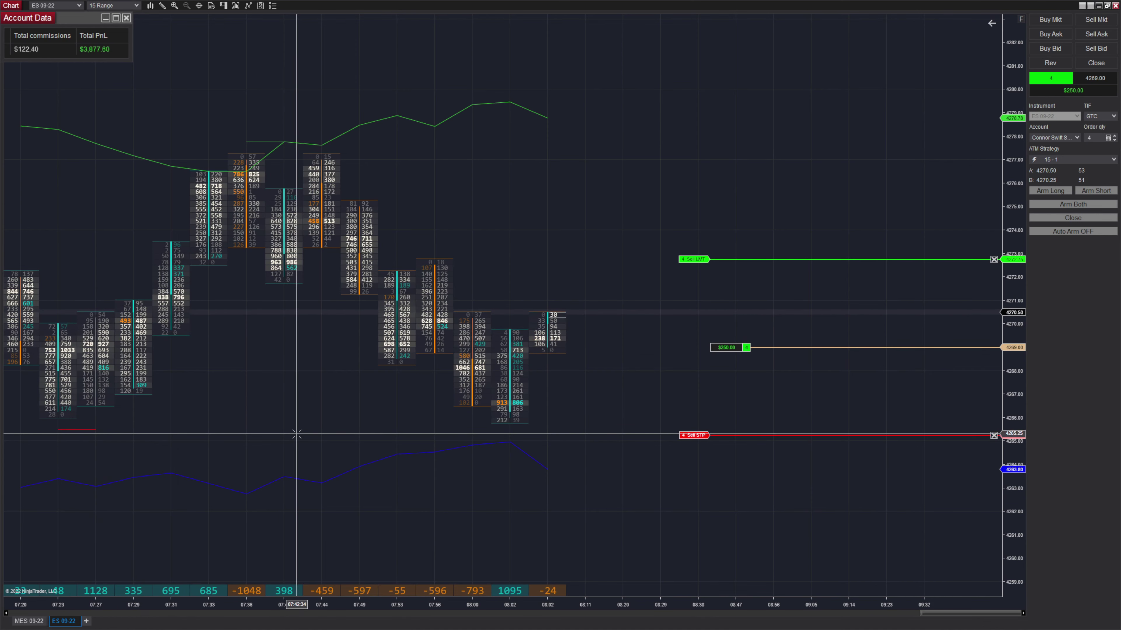
{"action": "scroll", "coordinate": [532, 208], "scroll_direction": "up", "scroll_amount": 1}
{"action": "scroll", "coordinate": [646, 195], "scroll_direction": "up", "scroll_amount": 1}
{"action": "scroll", "coordinate": [662, 405], "scroll_direction": "down", "scroll_amount": 1}
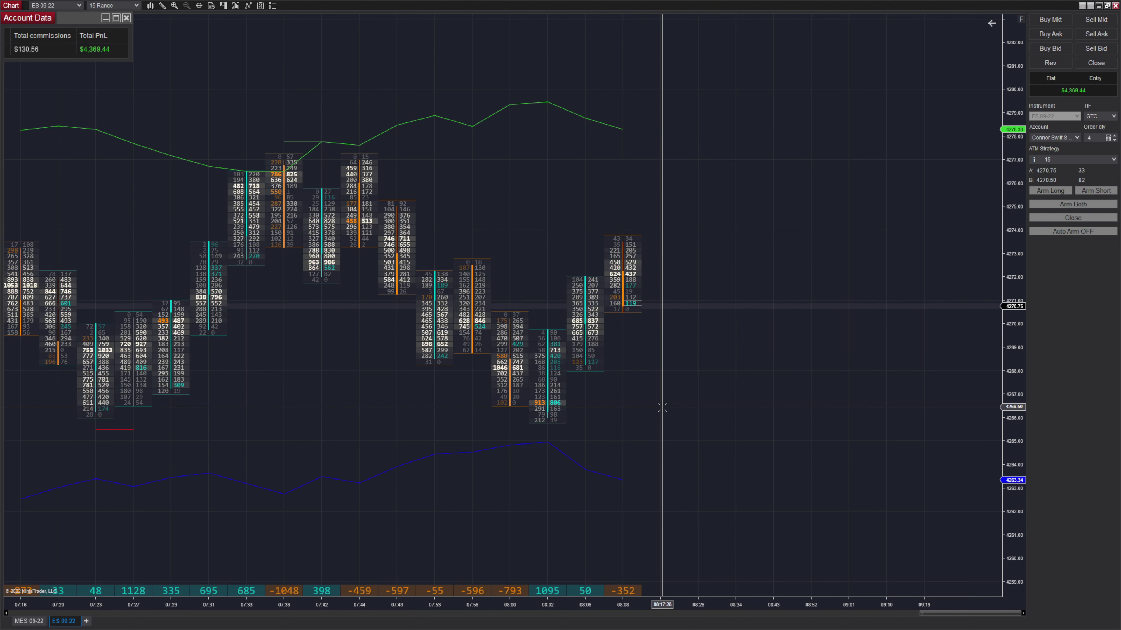
- Arm another ES long entry so Disarm Long shows, and pan ahead of the live bar
{"action": "scroll", "coordinate": [728, 384], "scroll_direction": "down", "scroll_amount": 4}
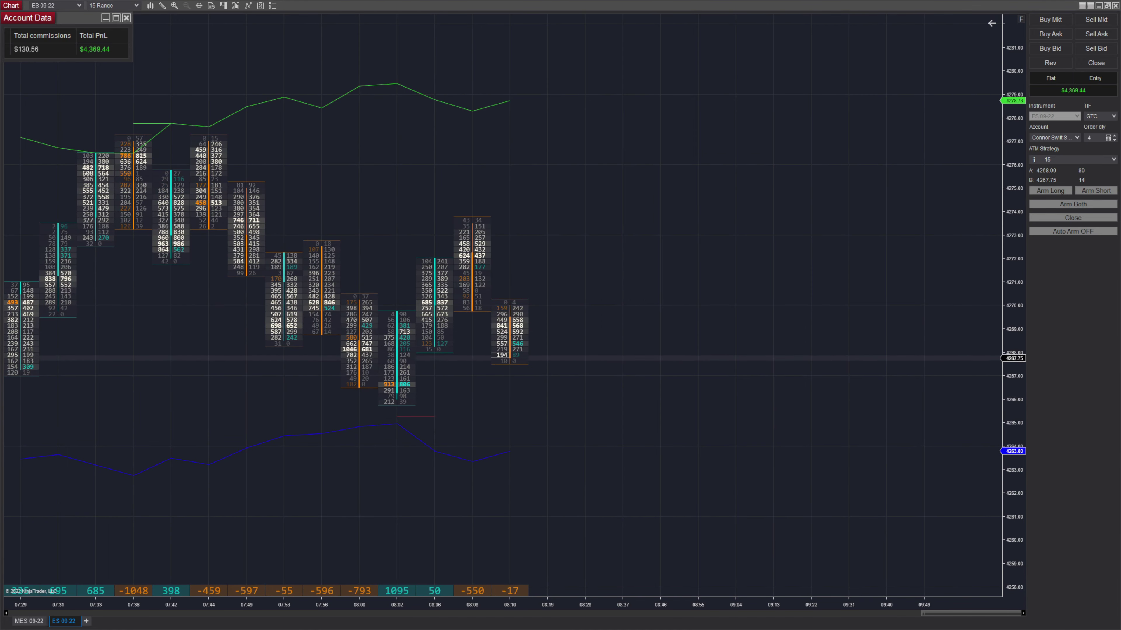
{"action": "scroll", "coordinate": [450, 370], "scroll_direction": "up", "scroll_amount": 3}
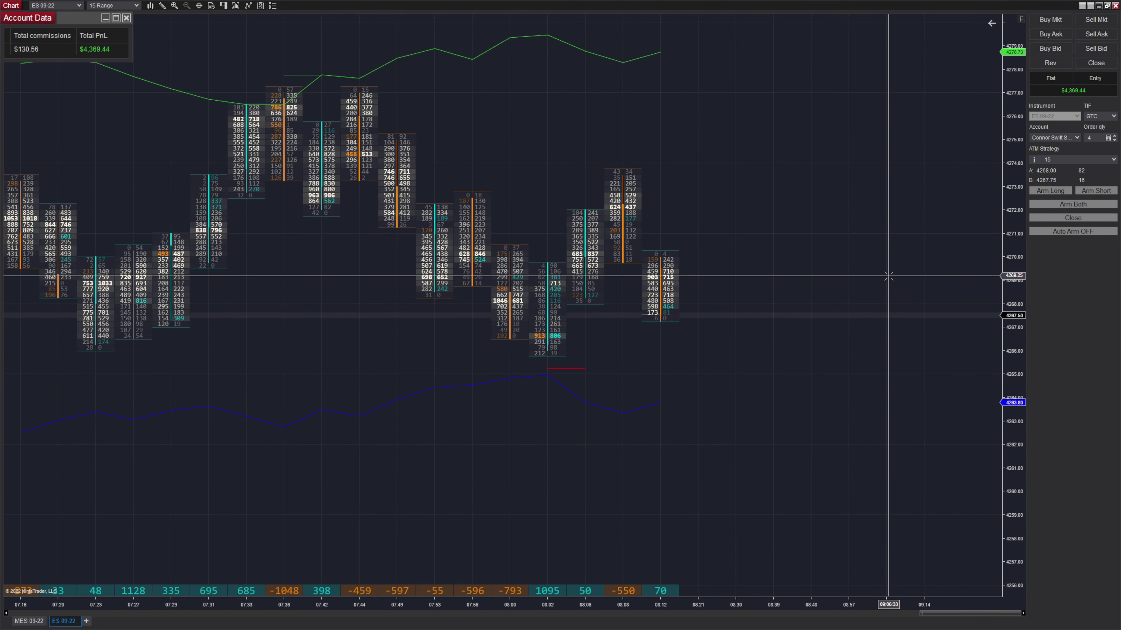
{"action": "left_click", "coordinate": [1050, 190]}
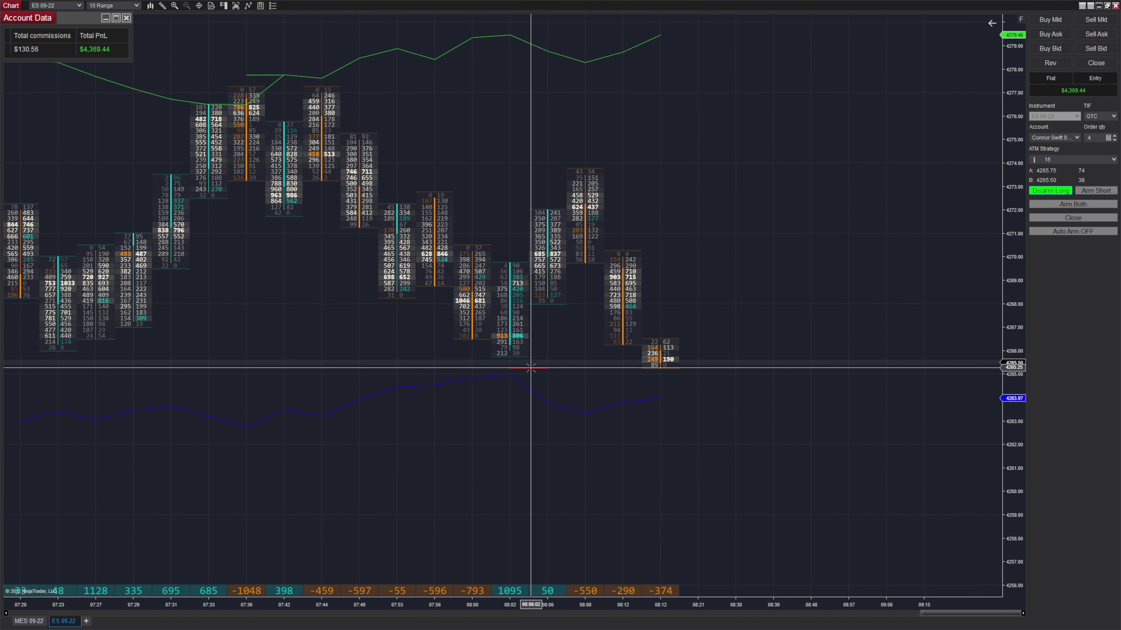
{"action": "scroll", "coordinate": [530, 368], "scroll_direction": "up", "scroll_amount": 1}
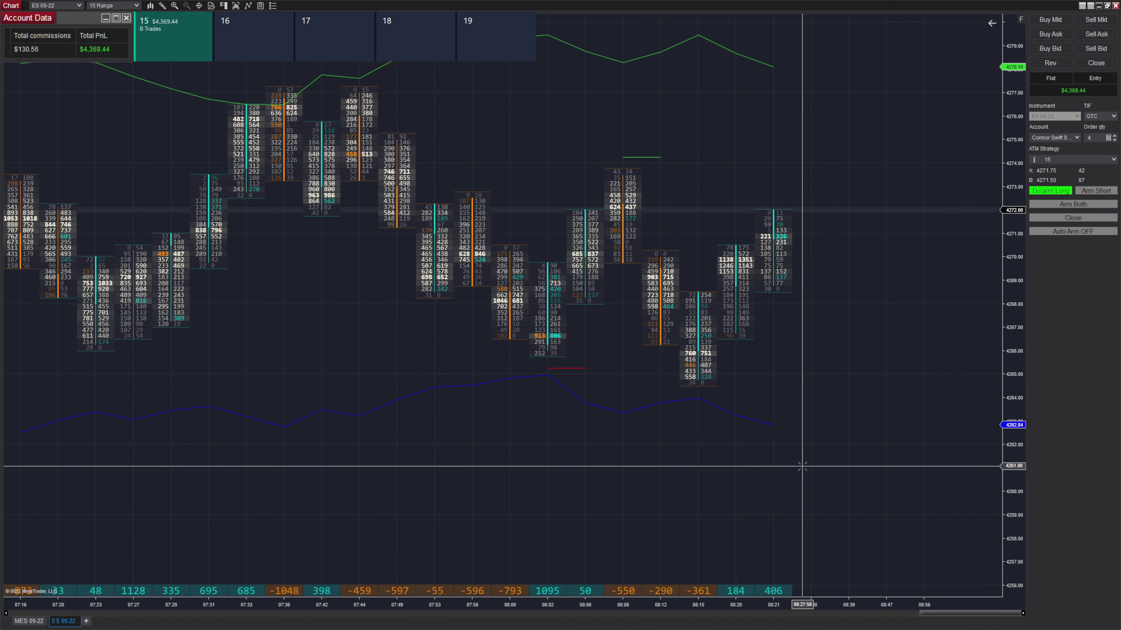
{"action": "left_click_drag", "start_coordinate": [802, 466], "coordinate": [740, 393]}
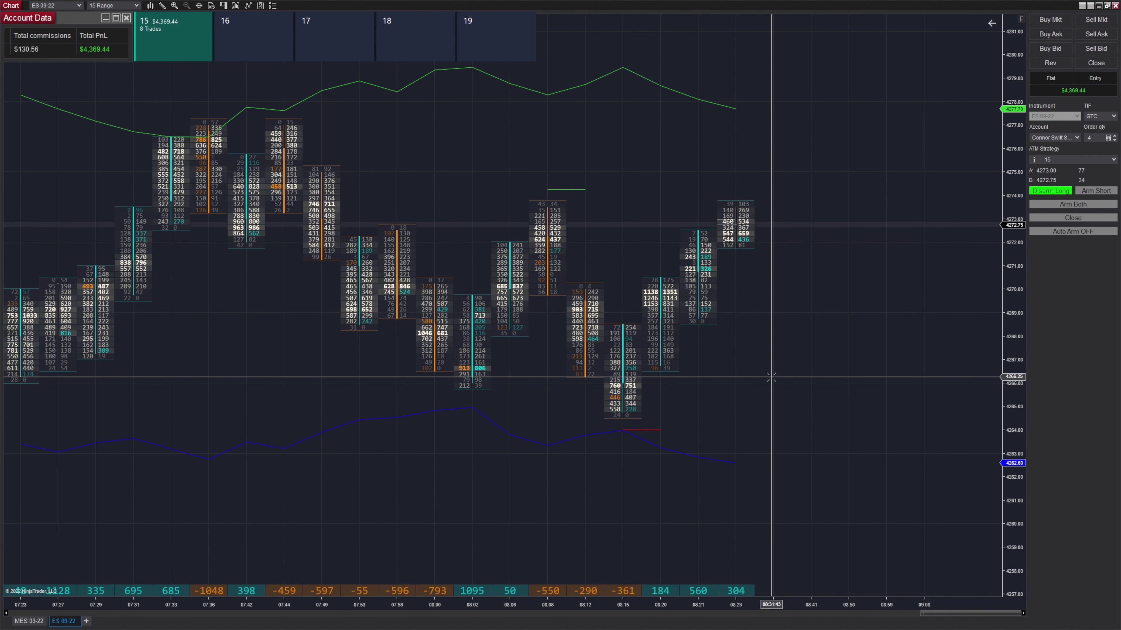
- Scroll the new ES 15 Range session near 4286, with commissions and PnL at $0.00
{"action": "scroll", "coordinate": [691, 314], "scroll_direction": "down", "scroll_amount": 3}
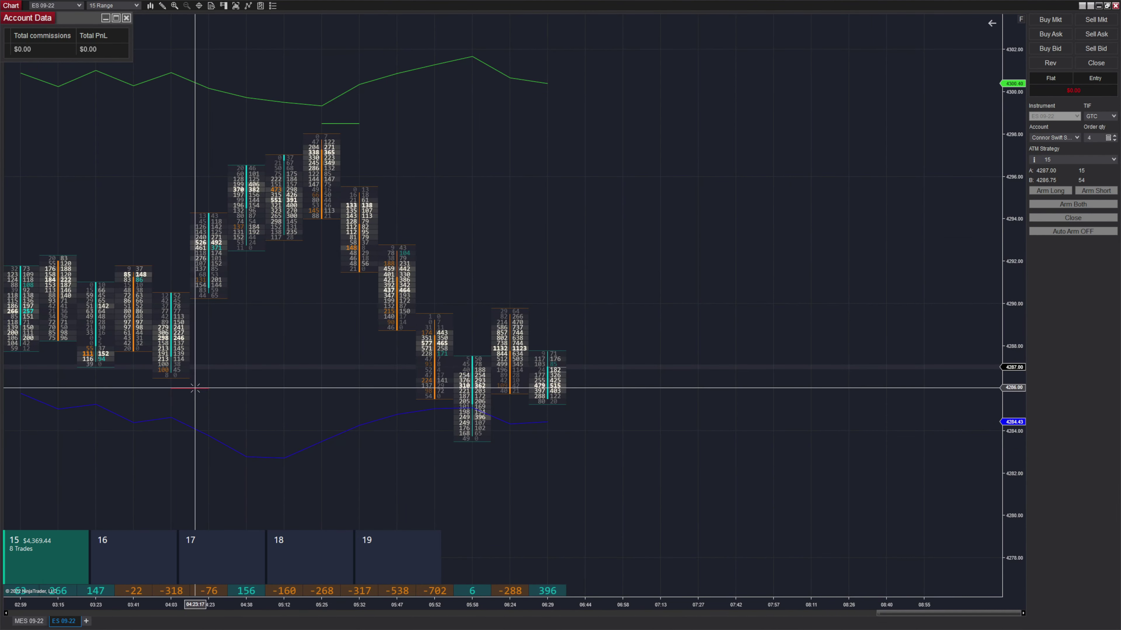
{"action": "scroll", "coordinate": [794, 384], "scroll_direction": "up", "scroll_amount": 1}
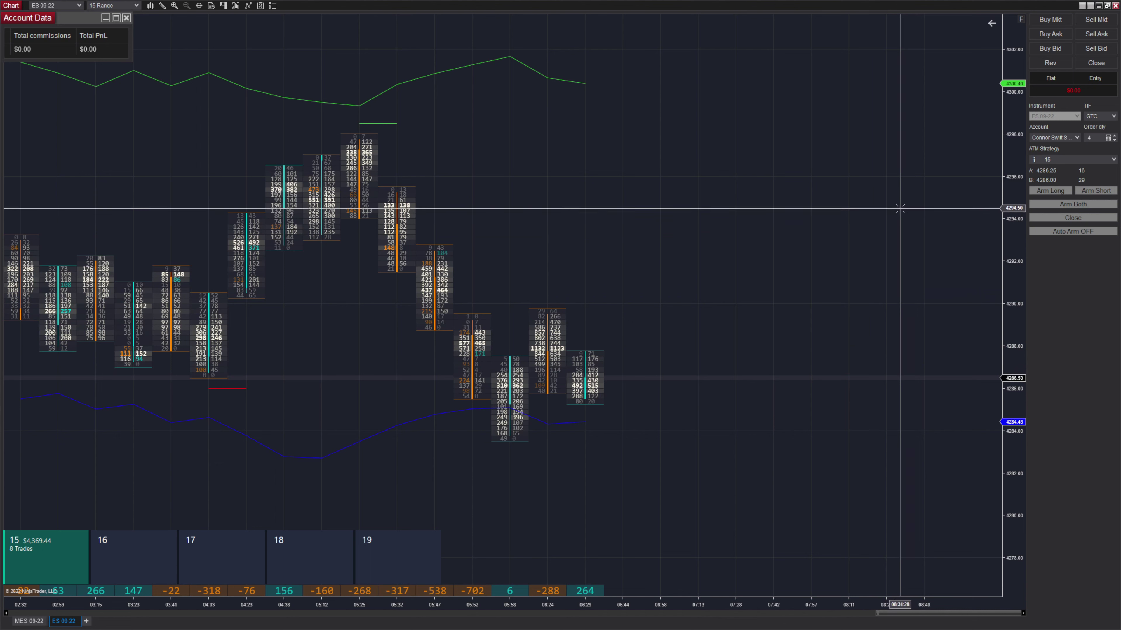
- Follow the 4-contract ES long from 4288.75 to its target, ending flat at $733.68
{"action": "scroll", "coordinate": [556, 466], "scroll_direction": "down", "scroll_amount": 2}
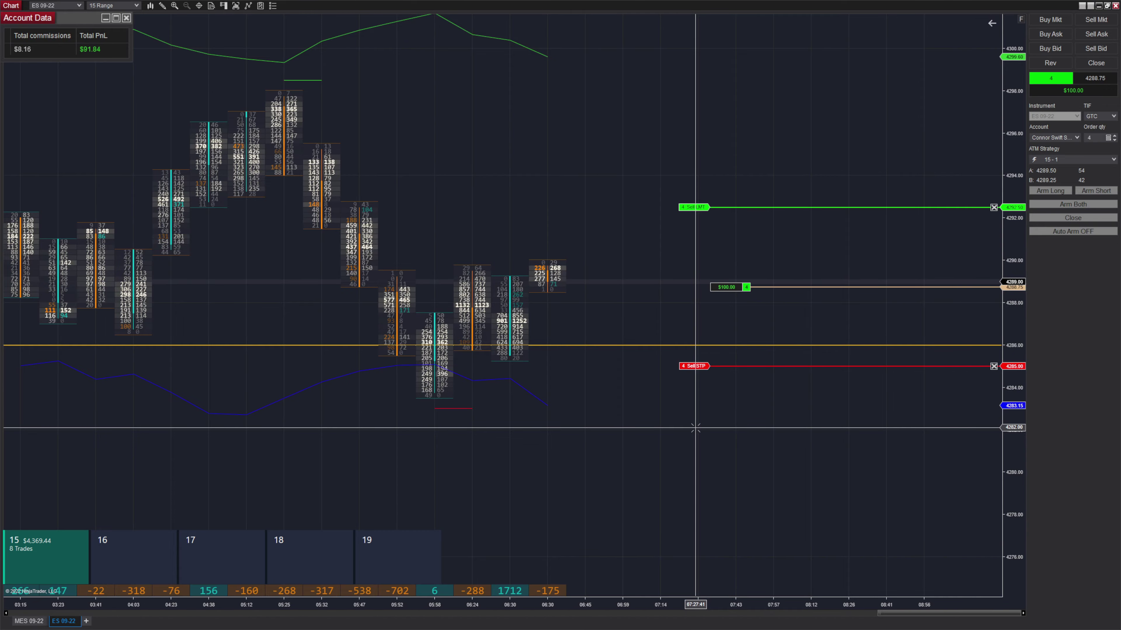
{"action": "scroll", "coordinate": [625, 342], "scroll_direction": "up", "scroll_amount": 5}
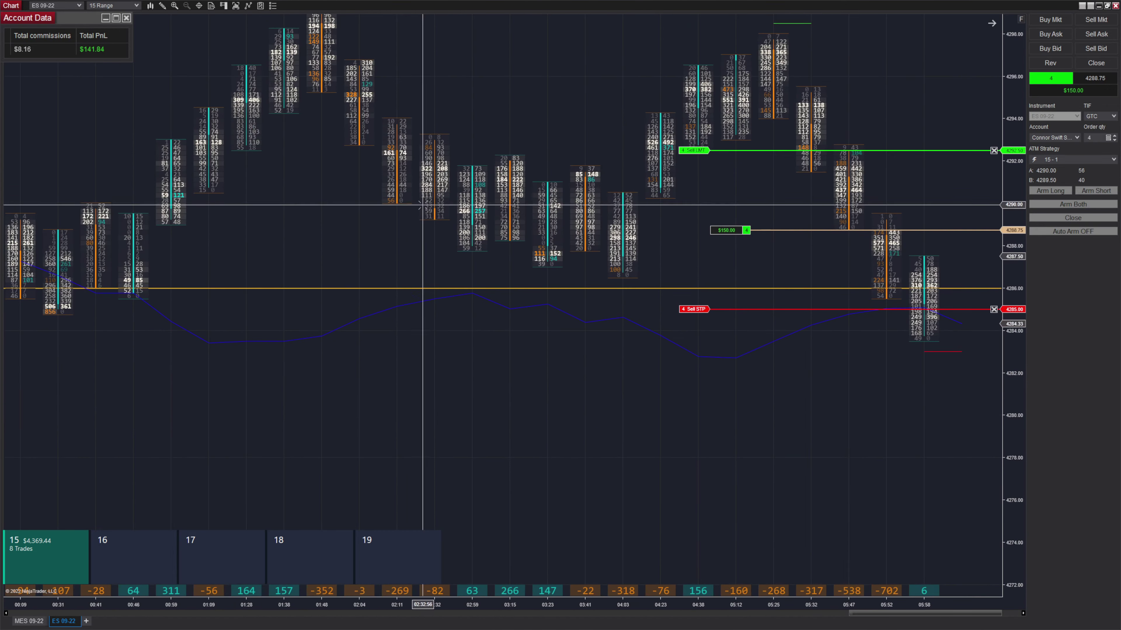
{"action": "scroll", "coordinate": [423, 206], "scroll_direction": "down", "scroll_amount": 5}
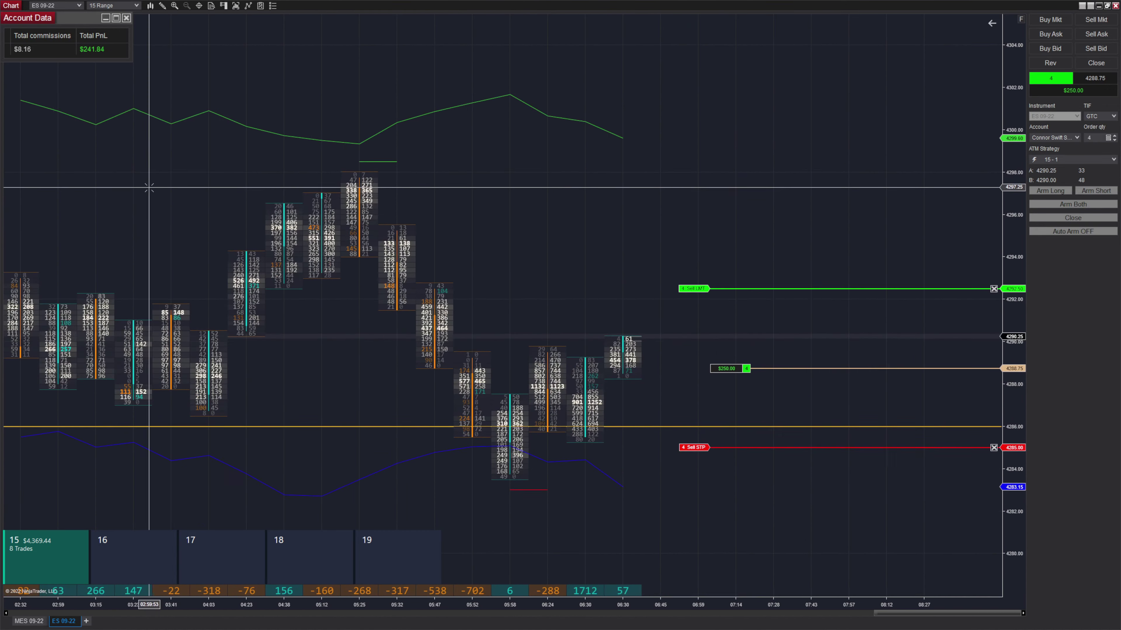
{"action": "scroll", "coordinate": [620, 244], "scroll_direction": "down", "scroll_amount": 2}
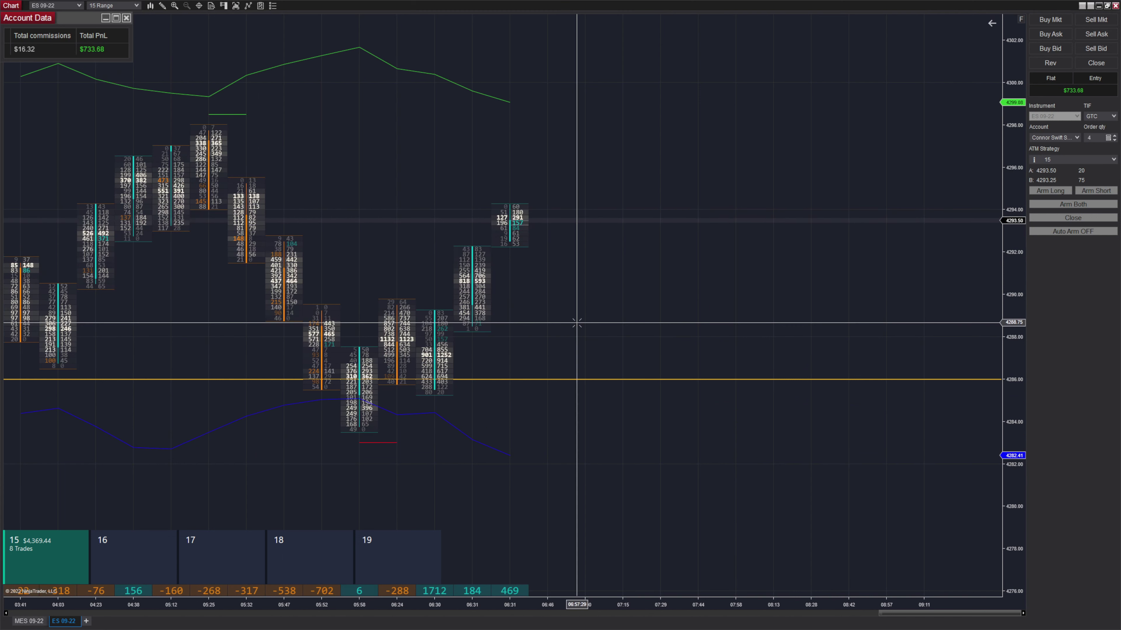
- Arm Long so the ATI buys 4 ES contracts at 4287.75
{"action": "scroll", "coordinate": [587, 320], "scroll_direction": "down", "scroll_amount": 1}
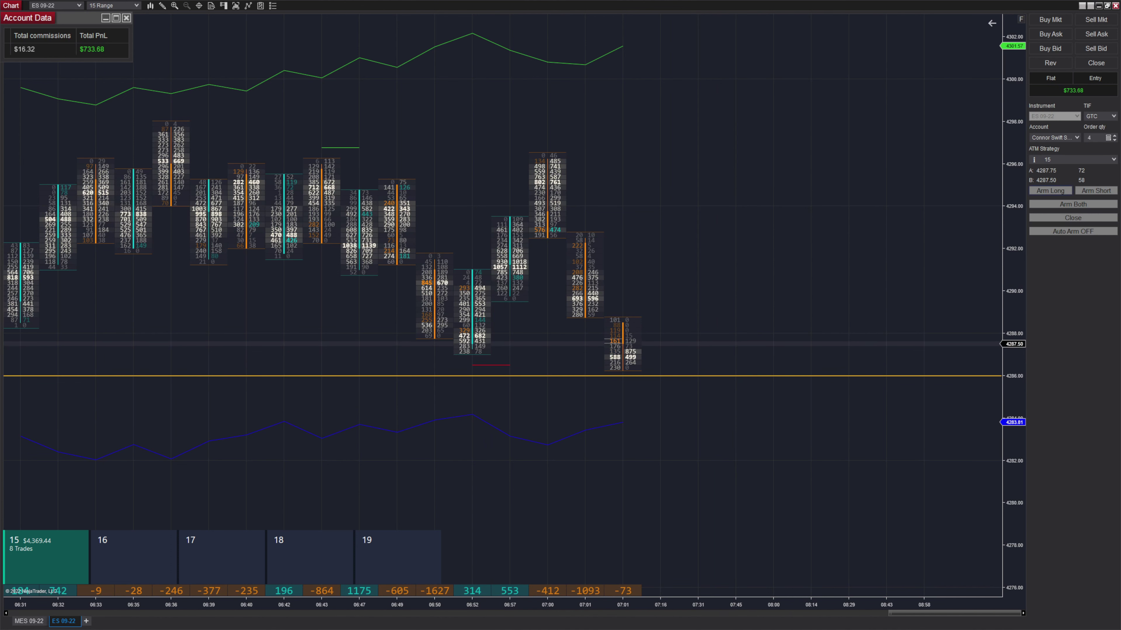
{"action": "left_click", "coordinate": [1050, 190]}
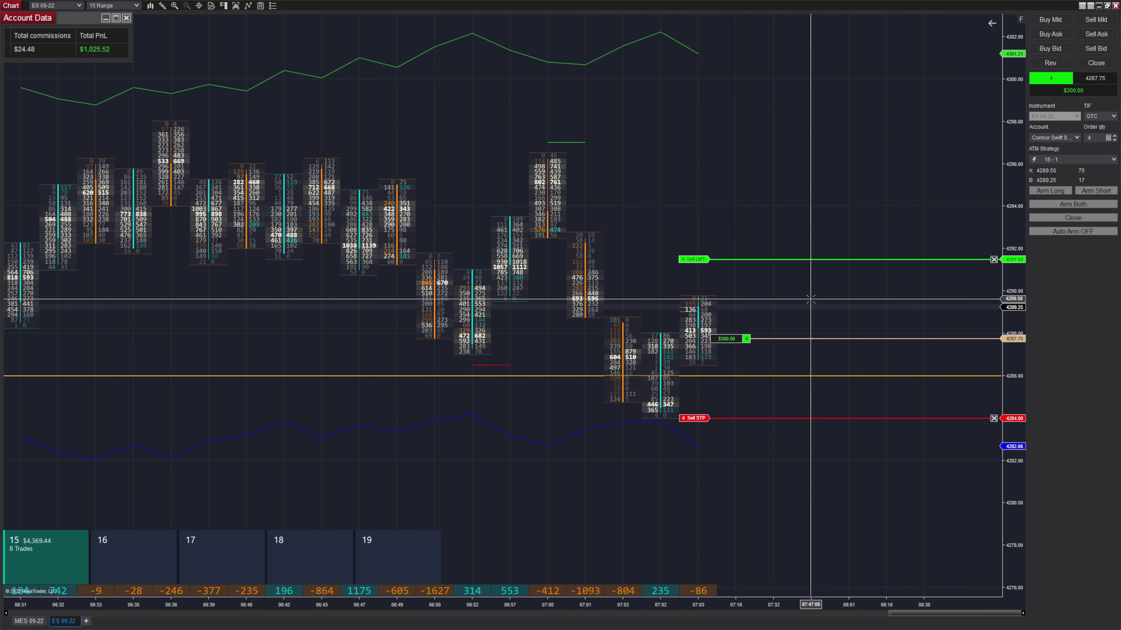
- After the 4287.75 long hits target, re-arm a long that fills 4 contracts at 4284.00
{"action": "scroll", "coordinate": [811, 300], "scroll_direction": "down", "scroll_amount": 3}
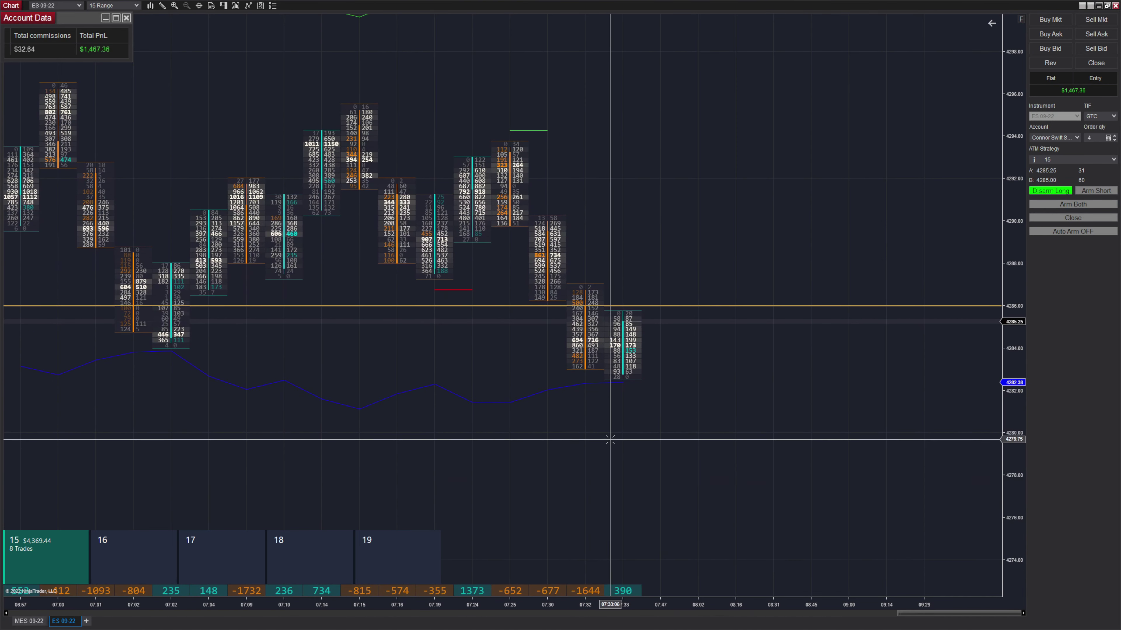
{"action": "scroll", "coordinate": [200, 320], "scroll_direction": "up", "scroll_amount": 2}
{"action": "mouse_move", "coordinate": [245, 354]}
{"action": "left_mouse_down"}
{"action": "mouse_move", "coordinate": [413, 335]}
{"action": "mouse_move", "coordinate": [120, 309]}
{"action": "left_mouse_up"}
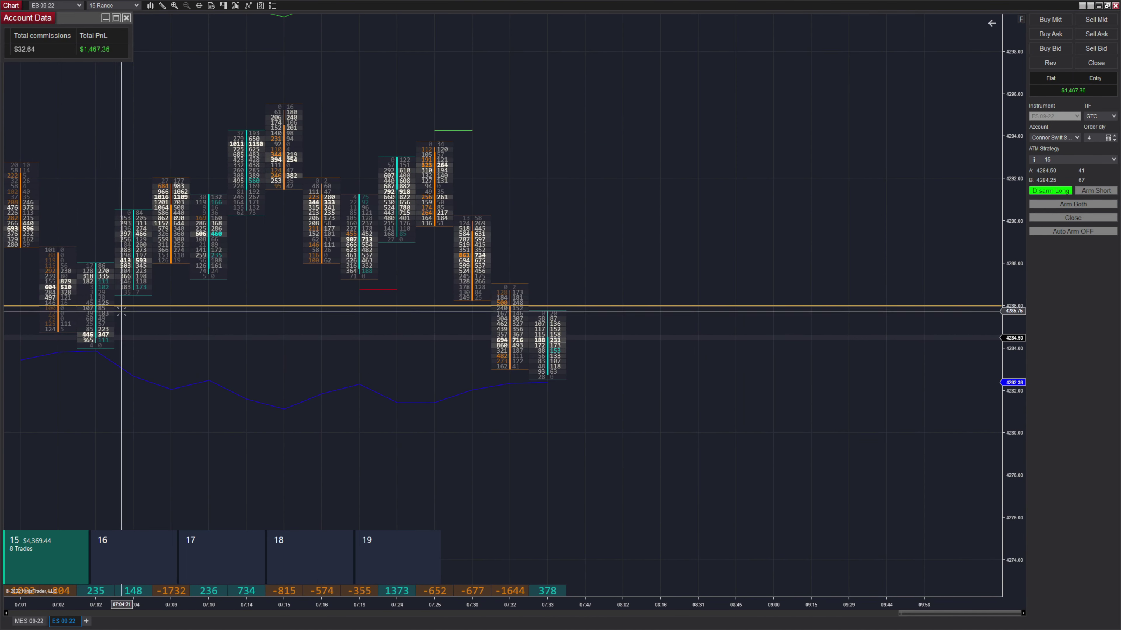
{"action": "left_click", "coordinate": [95, 279]}
- Follow the 4284.00 long to its target as a new long opens at 4291.50
{"action": "scroll", "coordinate": [228, 359], "scroll_direction": "down", "scroll_amount": 3}
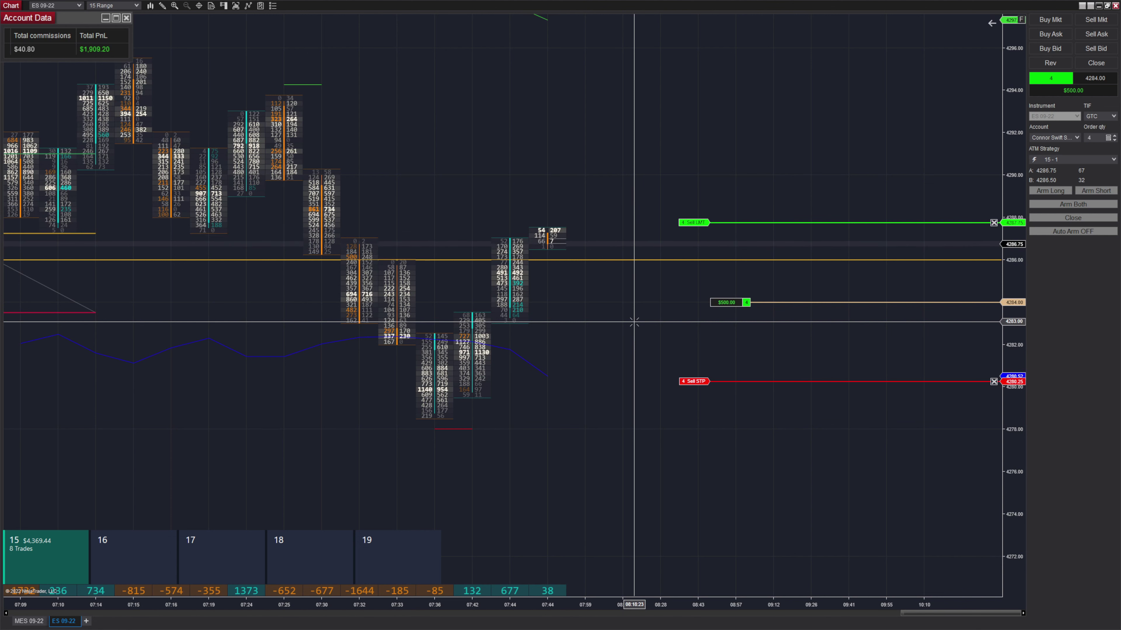
{"action": "scroll", "coordinate": [634, 324], "scroll_direction": "down", "scroll_amount": 2}
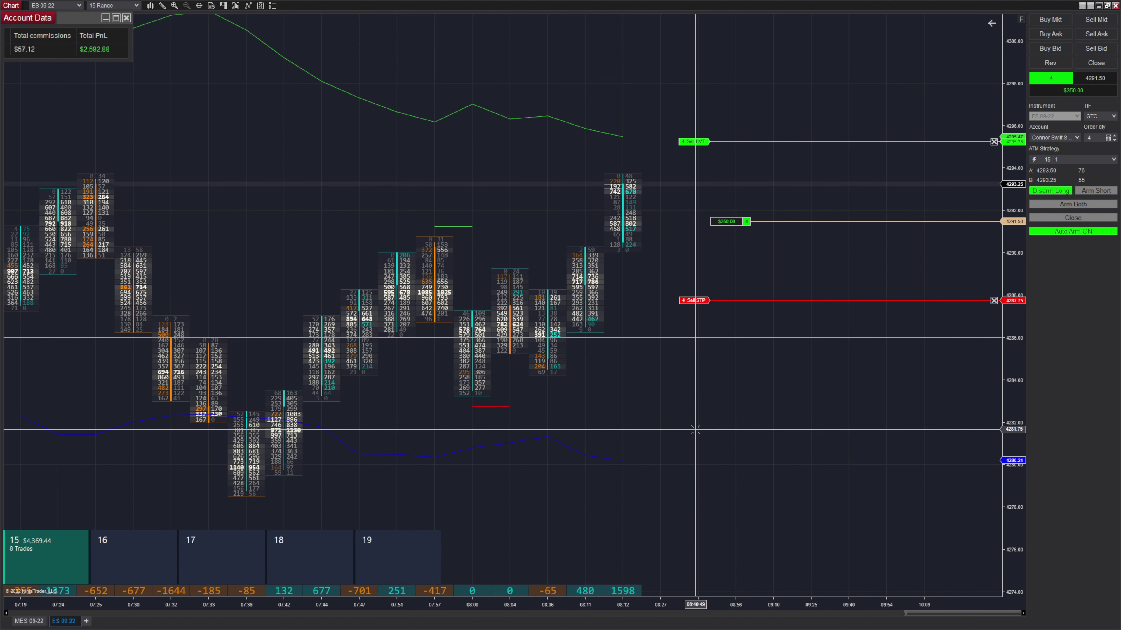
- Pan the chart to follow price as a new 4-contract long opens at 4309.50
{"action": "left_click_drag", "start_coordinate": [695, 429], "coordinate": [621, 478]}
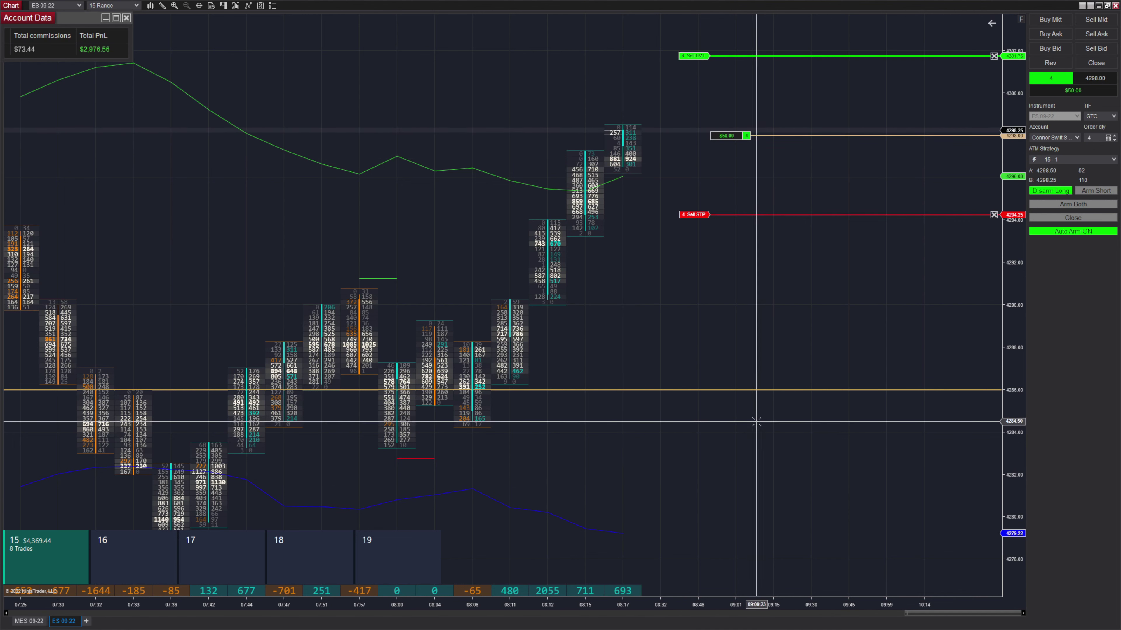
{"action": "scroll", "coordinate": [757, 422], "scroll_direction": "down", "scroll_amount": 3}
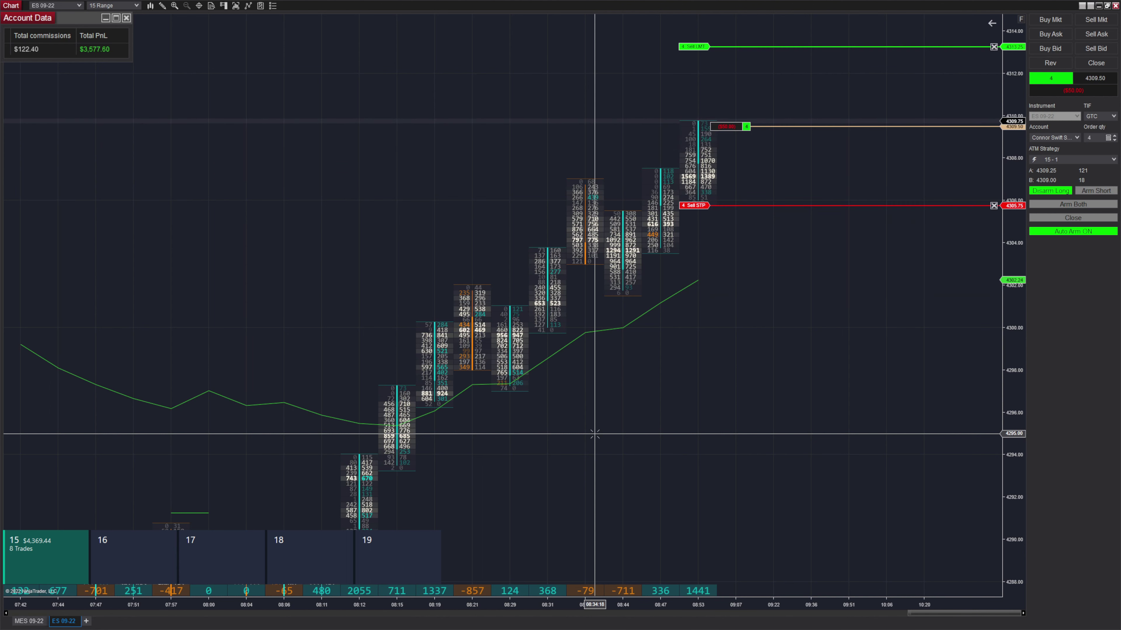
{"action": "scroll", "coordinate": [670, 441], "scroll_direction": "down", "scroll_amount": 4}
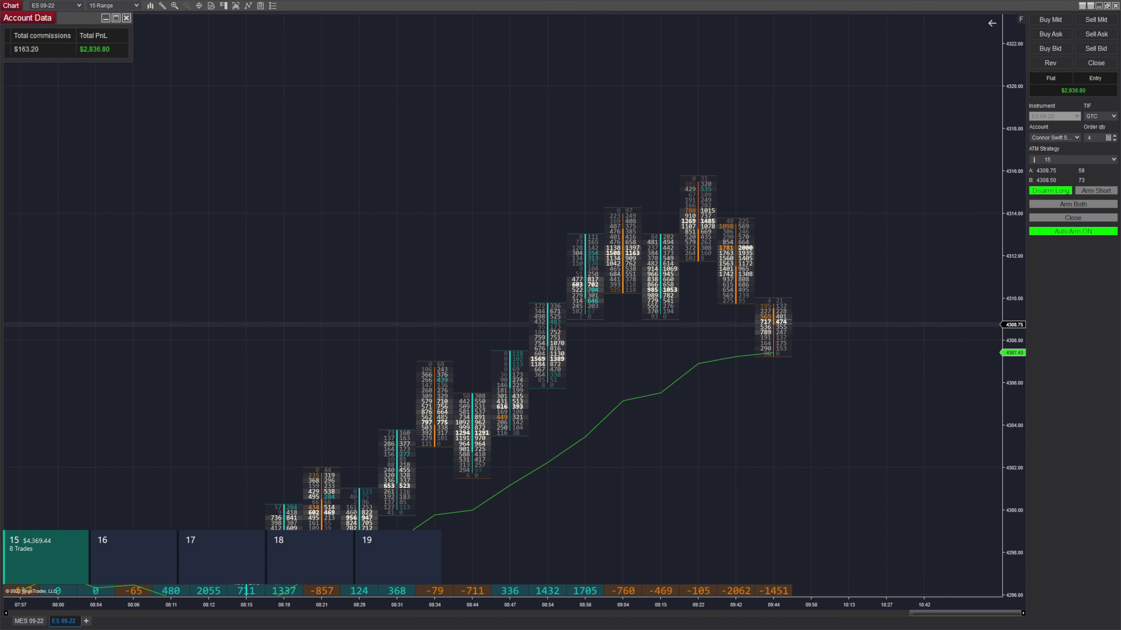
- Turn Auto Arm off and disarm the long entry
{"action": "left_click", "coordinate": [1073, 231]}
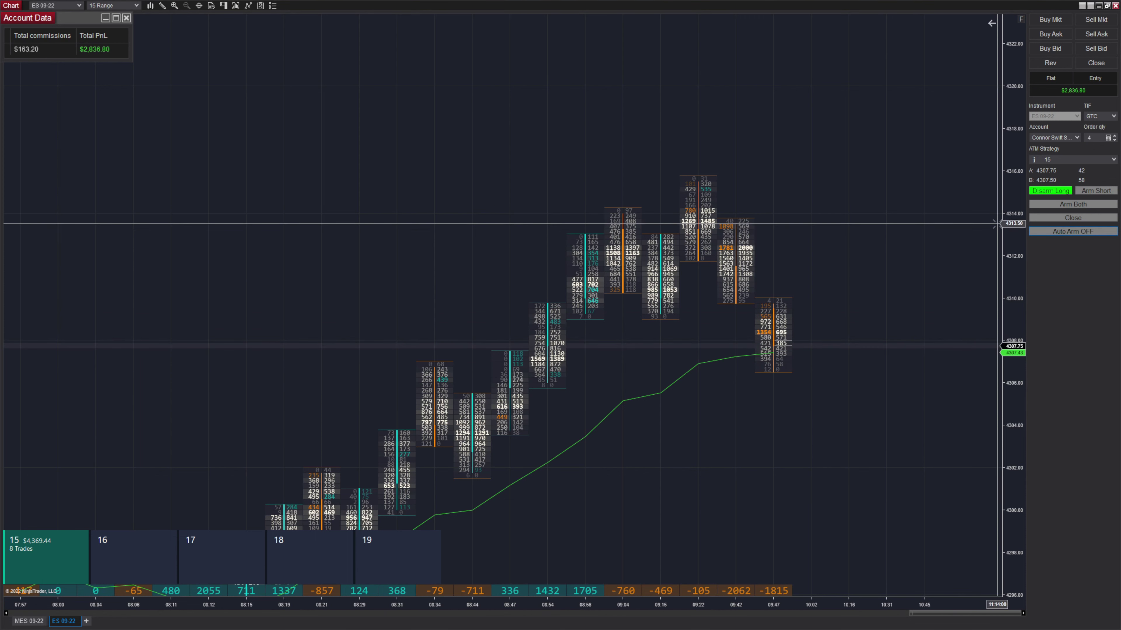
{"action": "left_click", "coordinate": [1050, 190]}
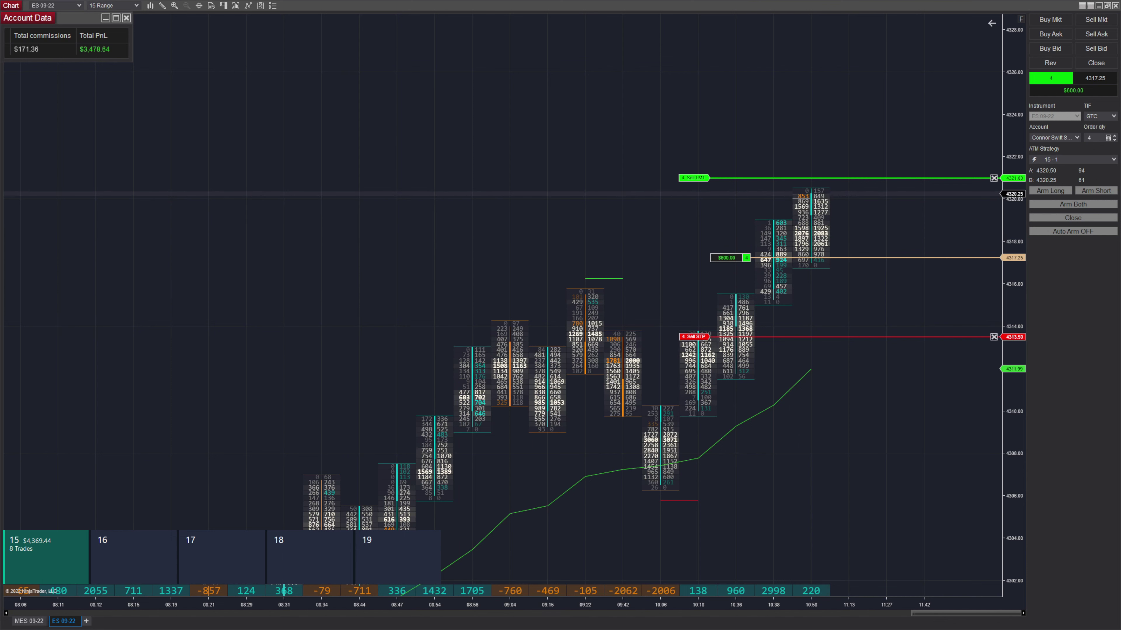
- Arm the next long with Auto Arm back on, then pan to the latest rising bars
{"action": "left_click", "coordinate": [1050, 191]}
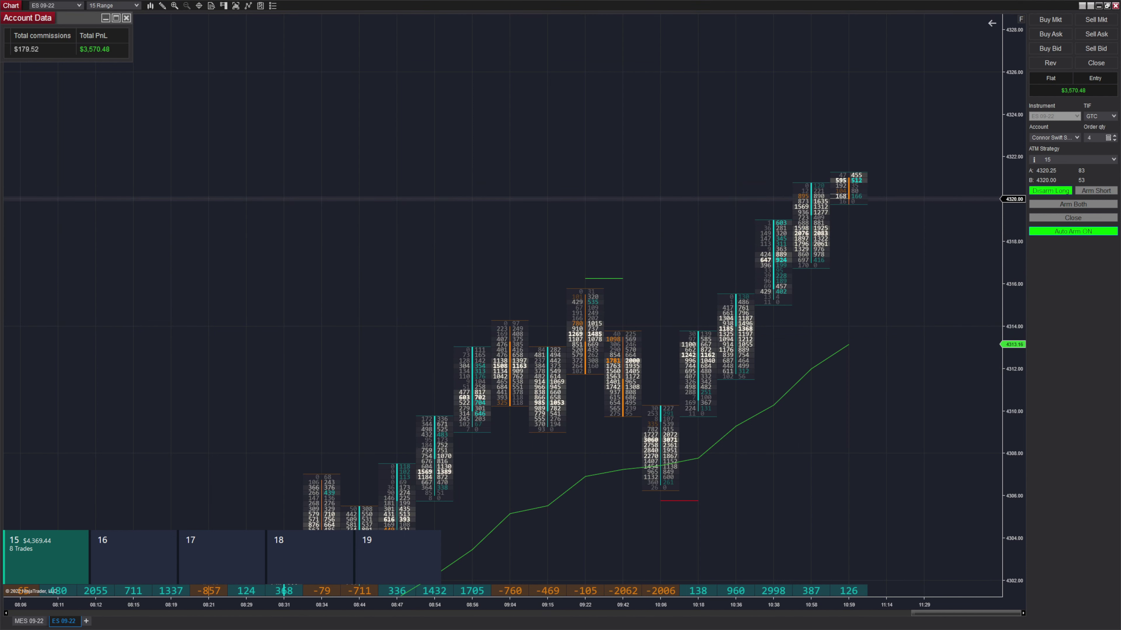
{"action": "left_click", "coordinate": [1073, 232]}
{"action": "left_click_drag", "start_coordinate": [822, 271], "coordinate": [883, 284]}
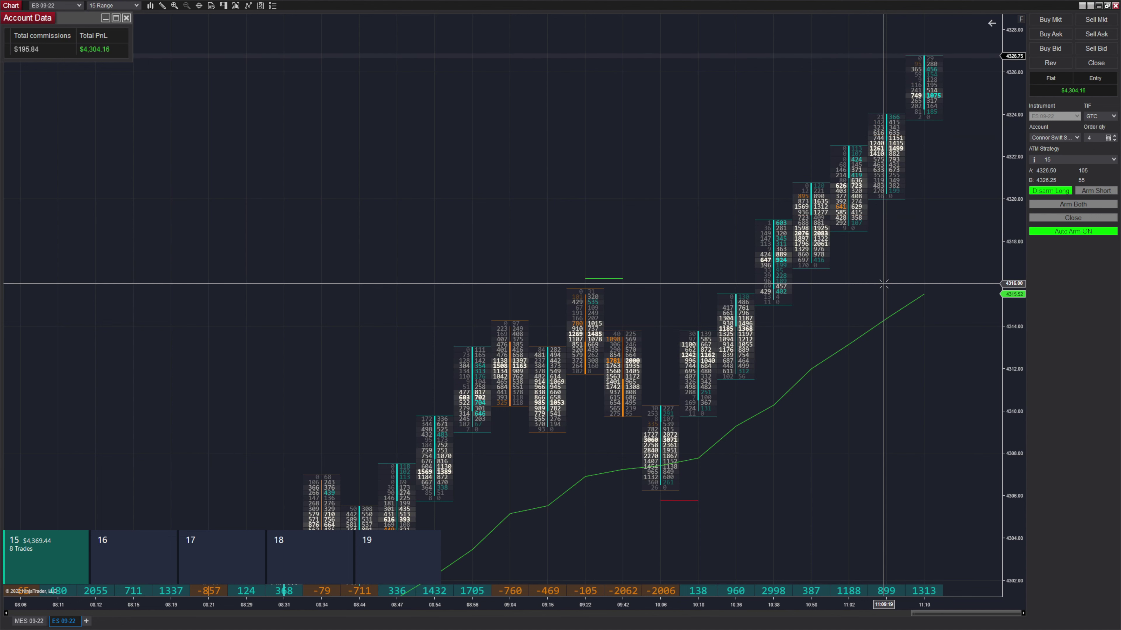
{"action": "left_click_drag", "start_coordinate": [938, 193], "coordinate": [775, 356]}
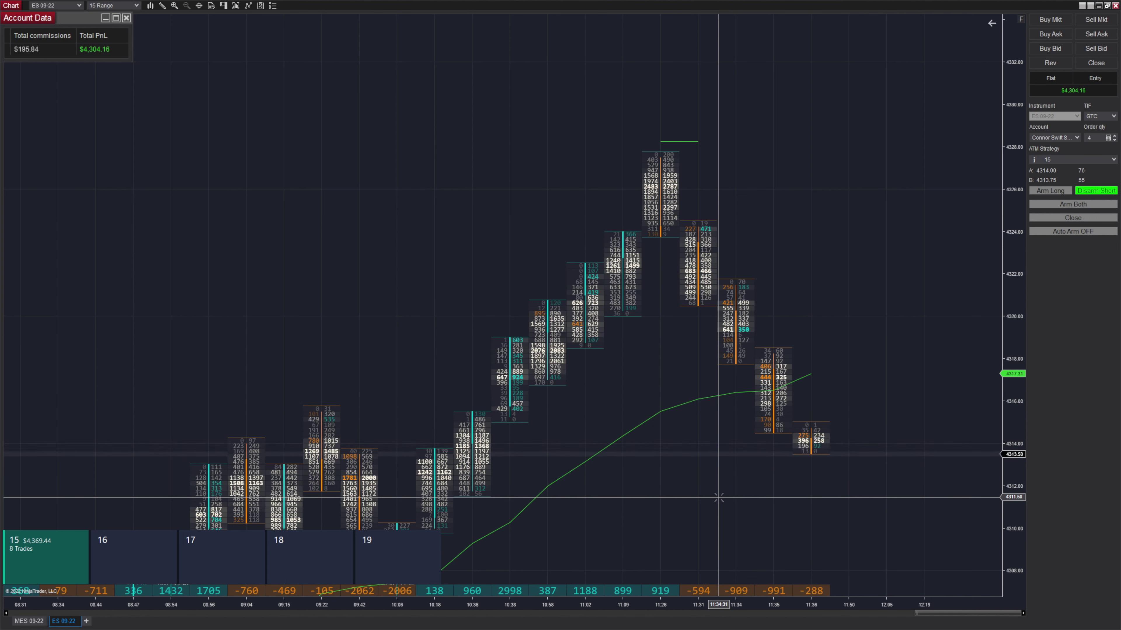
- Enter a 4-lot ES short from the chart, closing the session at $5,037.84
{"action": "scroll", "coordinate": [678, 351], "scroll_direction": "down", "scroll_amount": 6}
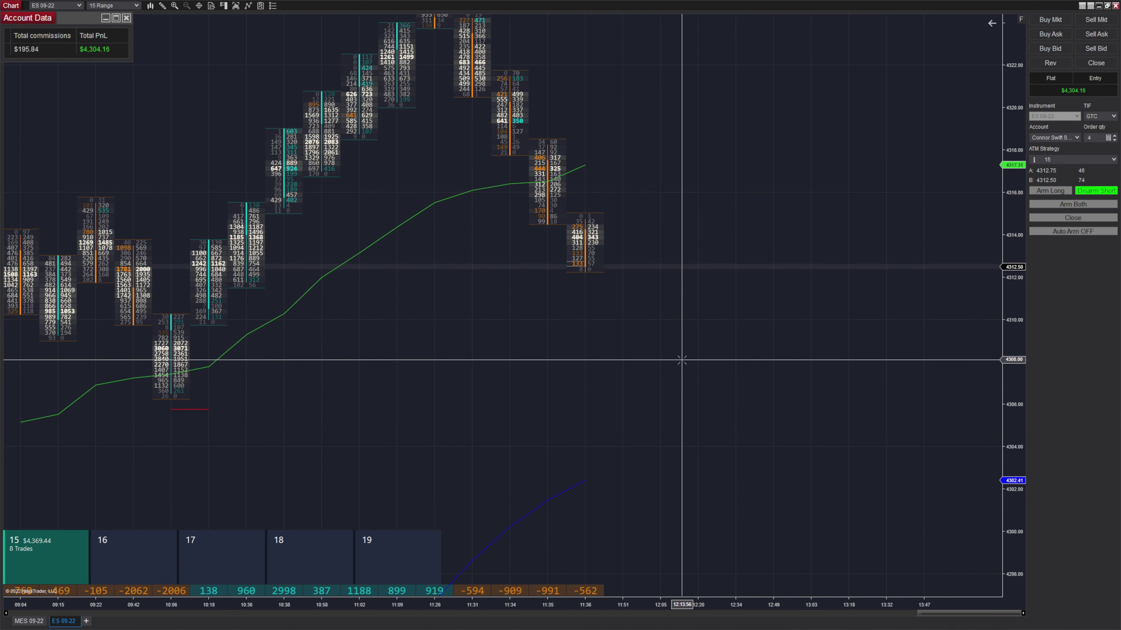
{"action": "left_click", "coordinate": [682, 360]}
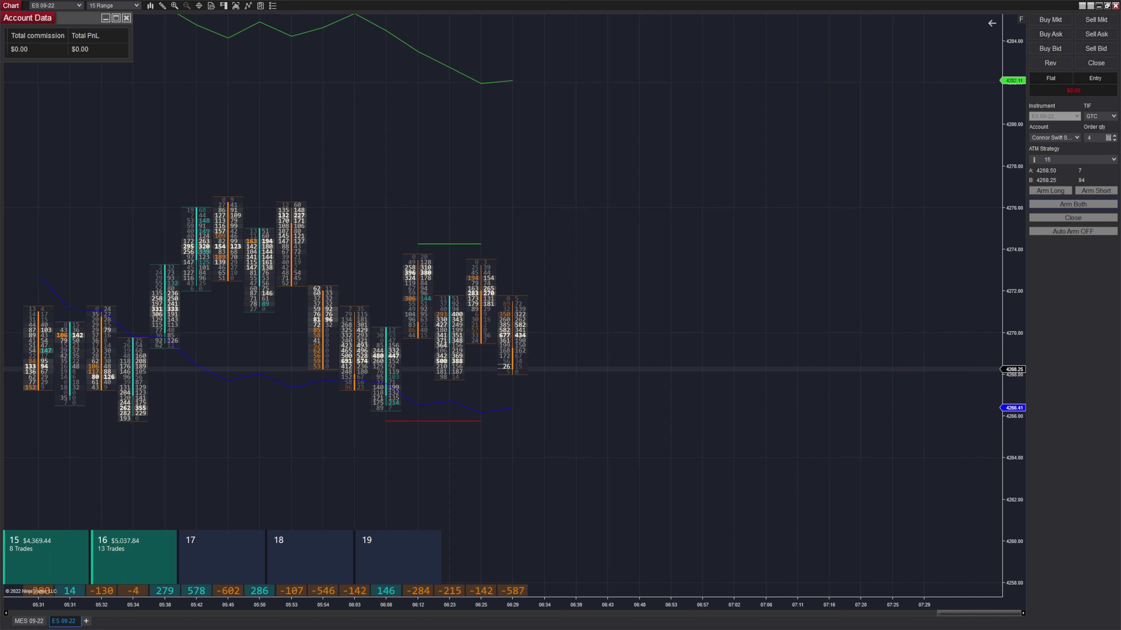
- Arm both long and short entries, zoom the chart, then switch Auto Arm on
{"action": "left_click", "coordinate": [1073, 204]}
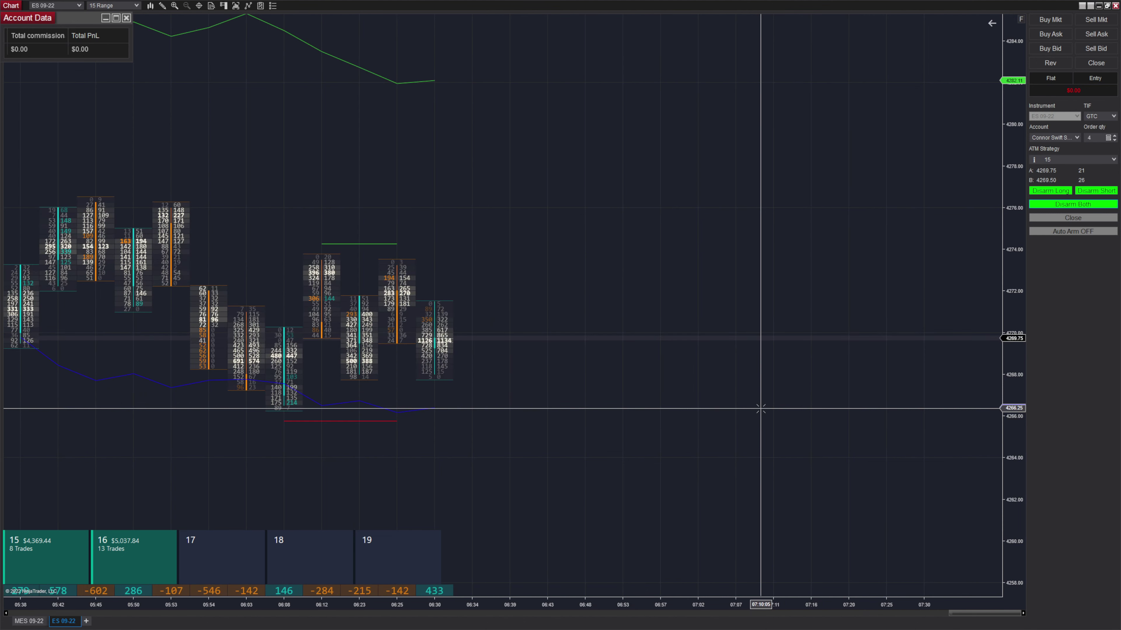
{"action": "scroll", "coordinate": [580, 412], "scroll_direction": "up", "scroll_amount": 2}
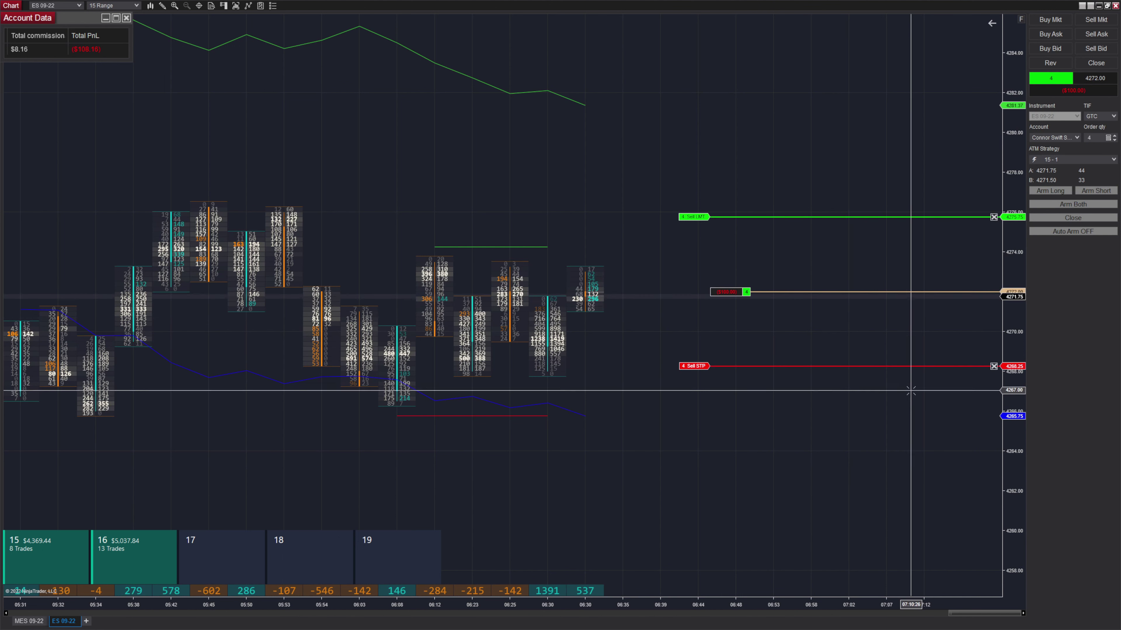
{"action": "left_click", "coordinate": [1073, 231]}
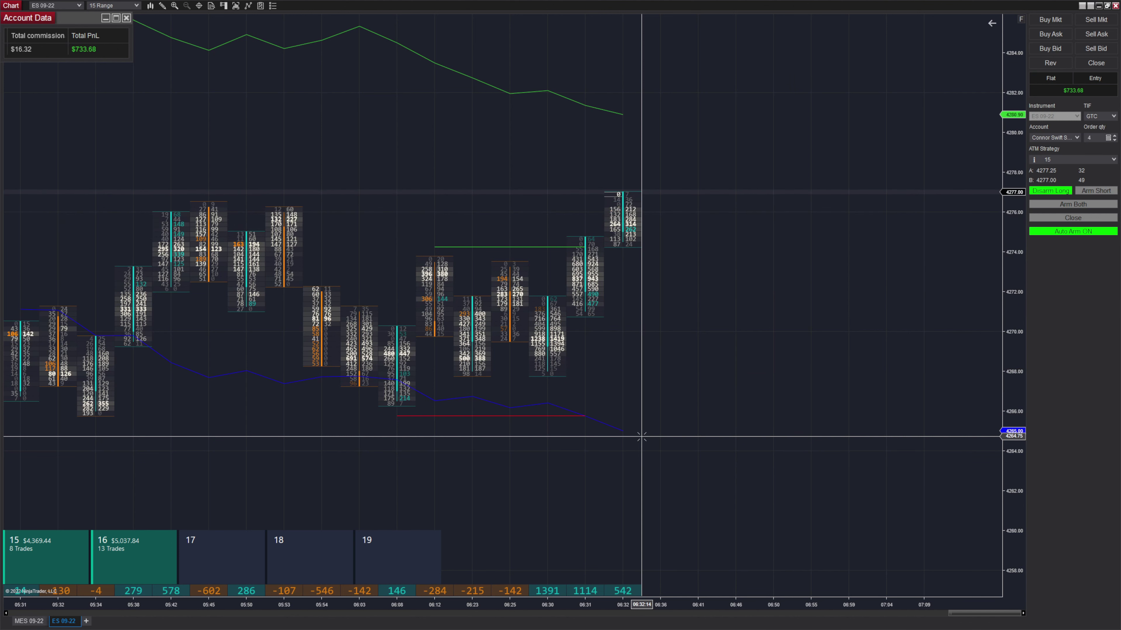
- Follow the chart as the armed long fills 4 contracts at 4278.75 with a 4275.00 stop
{"action": "scroll", "coordinate": [767, 323], "scroll_direction": "down", "scroll_amount": 2}
{"action": "scroll", "coordinate": [796, 380], "scroll_direction": "up", "scroll_amount": 1}
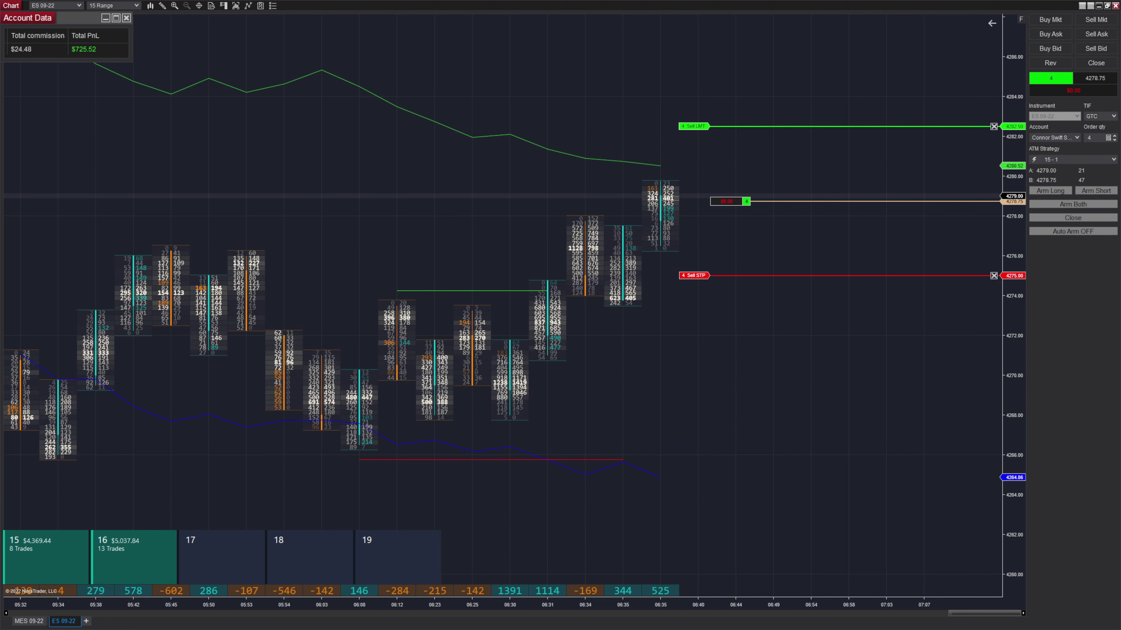
- Scroll the ES chart while the 4278.75 long runs to target, ending flat at $1,467.36
{"action": "scroll", "coordinate": [889, 343], "scroll_direction": "up", "scroll_amount": 3}
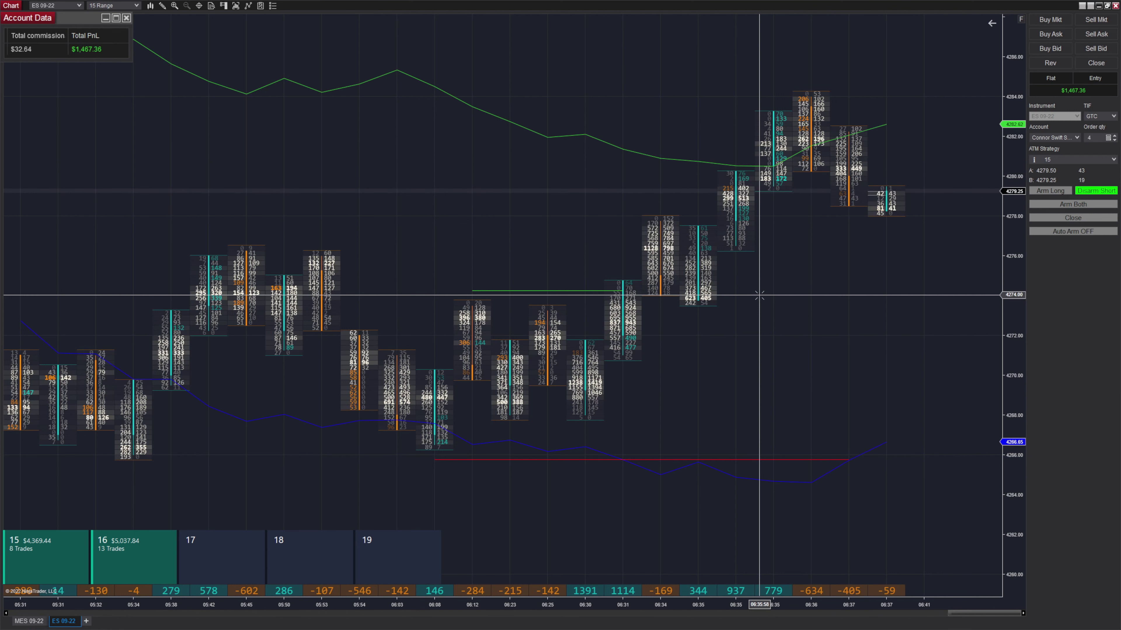
{"action": "scroll", "coordinate": [758, 295], "scroll_direction": "down", "scroll_amount": 1}
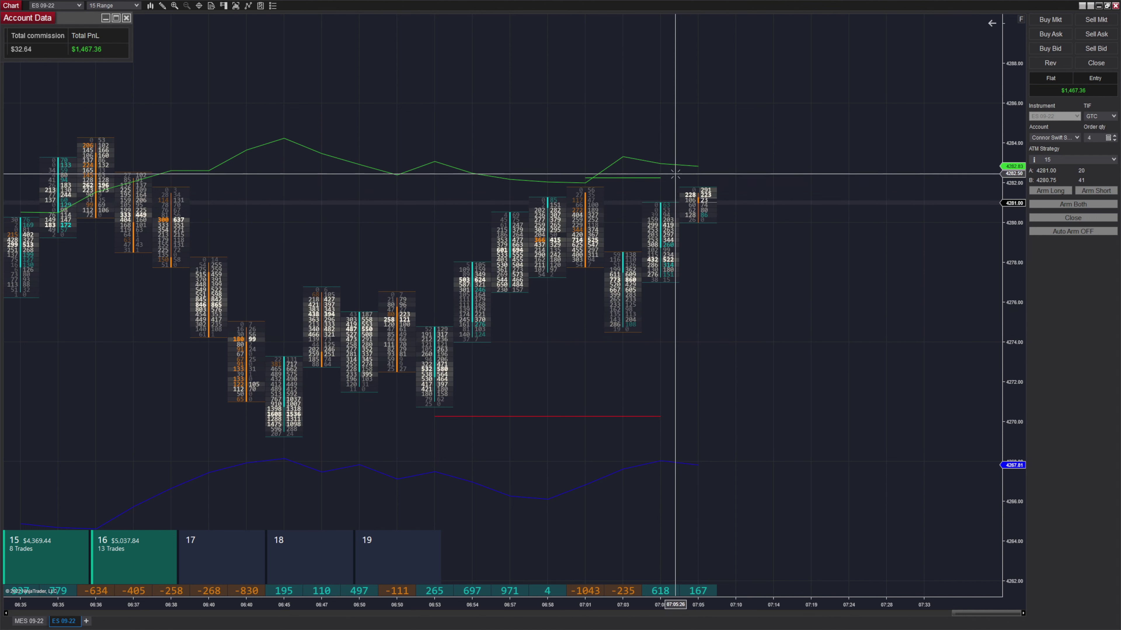
{"action": "scroll", "coordinate": [725, 333], "scroll_direction": "down", "scroll_amount": 2}
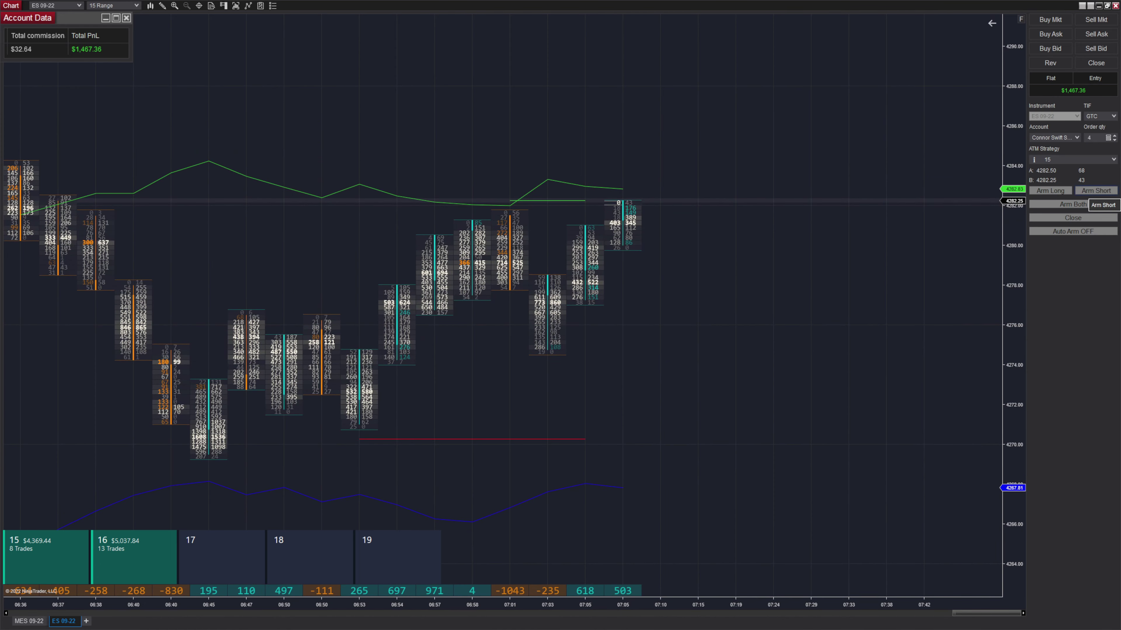
- Arm an ES short, then lower its buy stop to 4284.00 and bring up the drawing tools
{"action": "left_click", "coordinate": [1096, 190]}
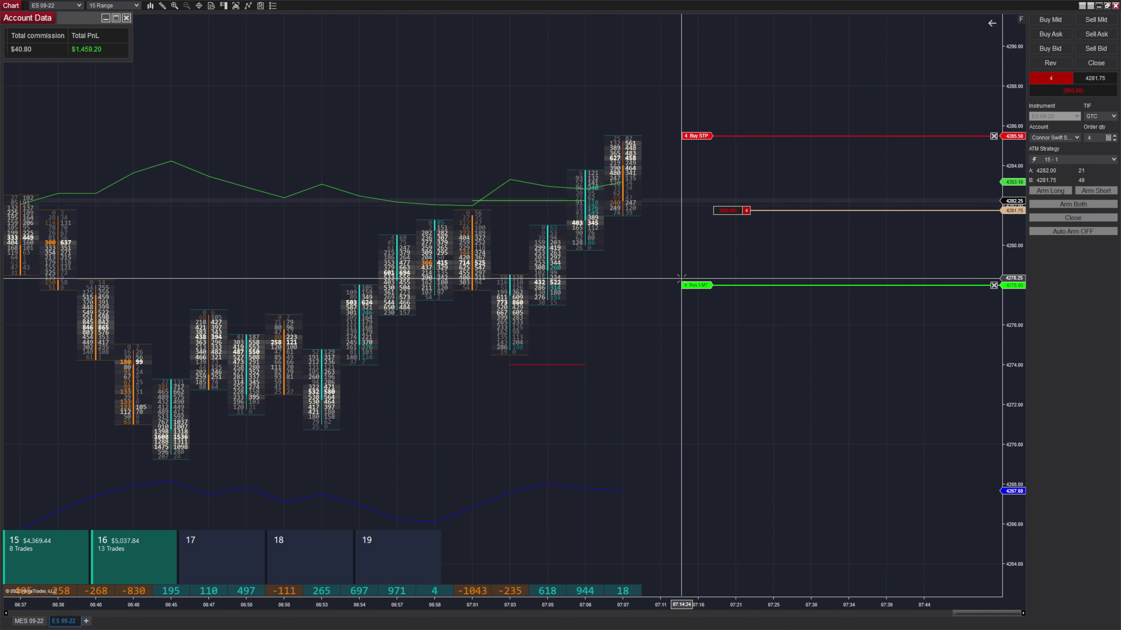
{"action": "scroll", "coordinate": [682, 278], "scroll_direction": "up", "scroll_amount": 1}
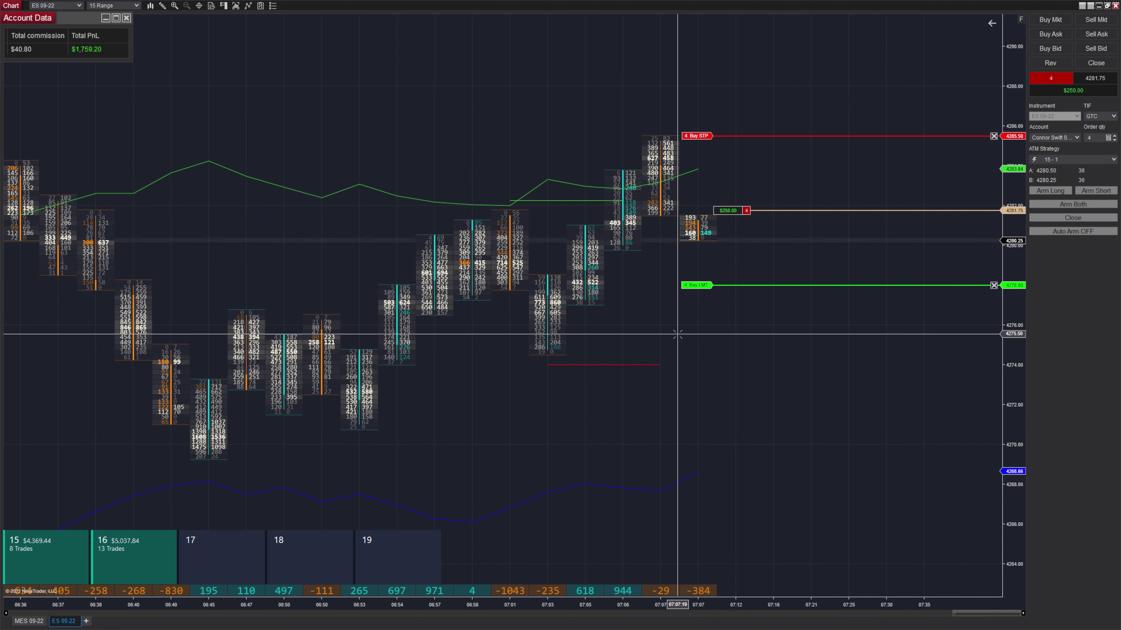
{"action": "left_click_drag", "start_coordinate": [697, 135], "coordinate": [698, 165]}
{"action": "scroll", "coordinate": [788, 365], "scroll_direction": "up", "scroll_amount": 2}
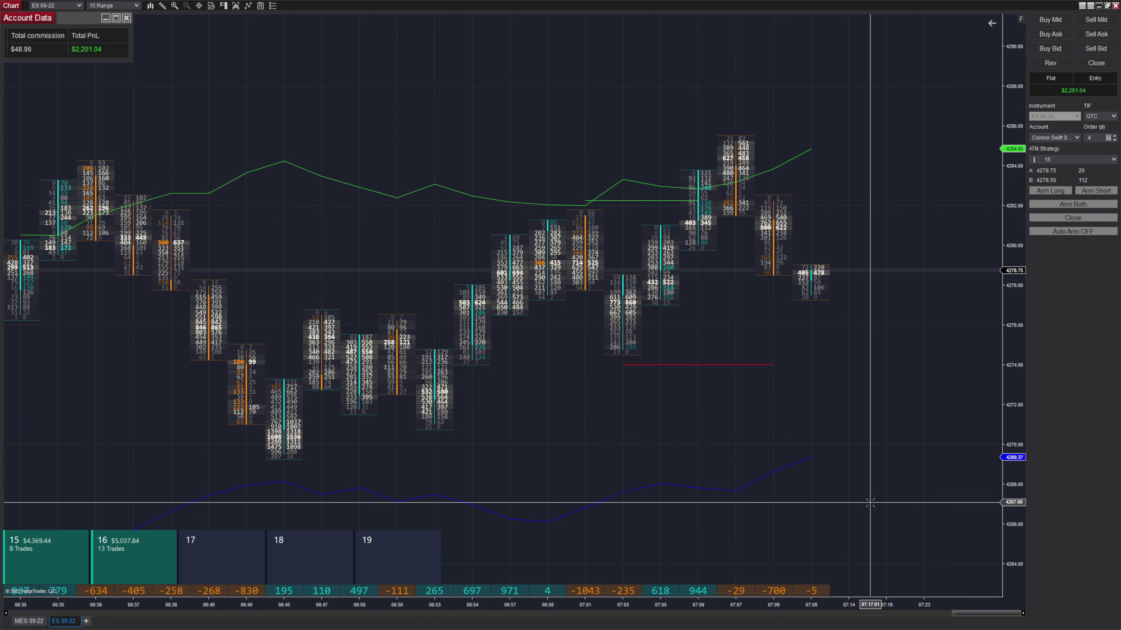
{"action": "left_click", "coordinate": [163, 5]}
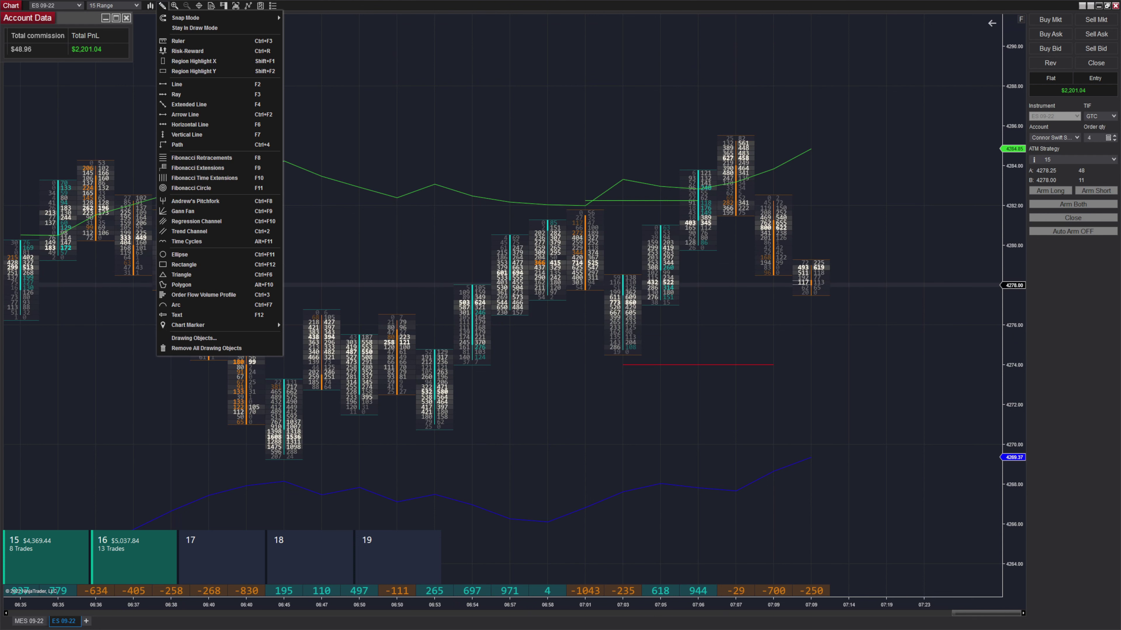
- Draw a rising trend channel on ES from the 06:45 low, with its parallel upper line
{"action": "left_click", "coordinate": [188, 231]}
{"action": "left_click", "coordinate": [283, 464]}
{"action": "left_click", "coordinate": [923, 241]}
{"action": "left_click", "coordinate": [698, 164]}
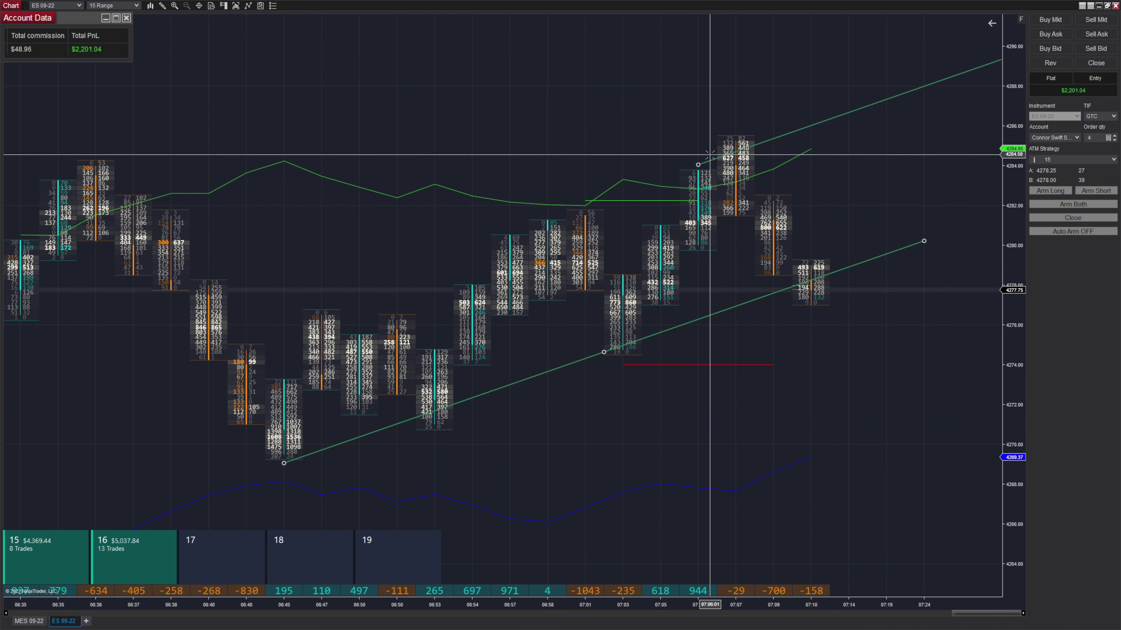
{"action": "left_click", "coordinate": [189, 337]}
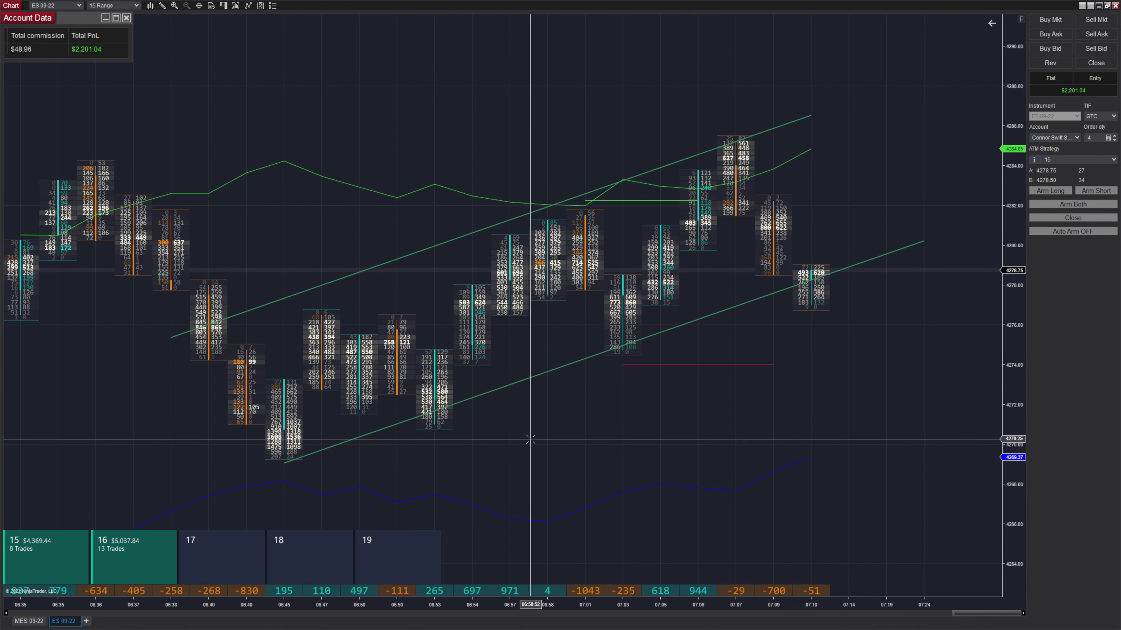
{"action": "scroll", "coordinate": [270, 315], "scroll_direction": "up", "scroll_amount": 1}
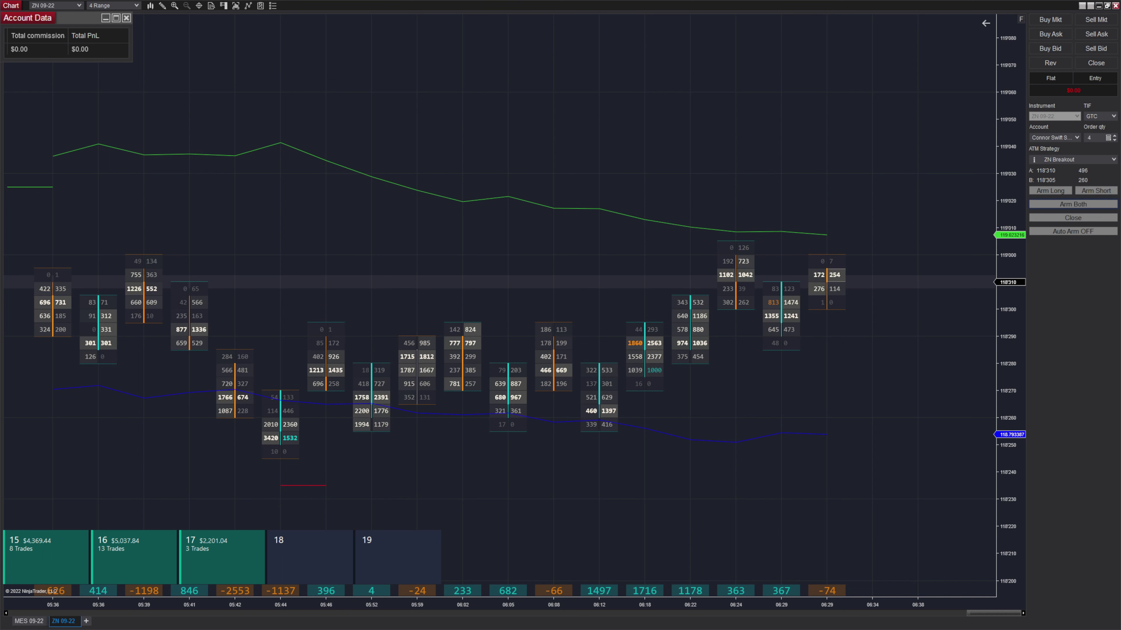
- Arm the ZN 09-22 chart for breakout entries in both directions
{"action": "left_click", "coordinate": [1072, 204]}
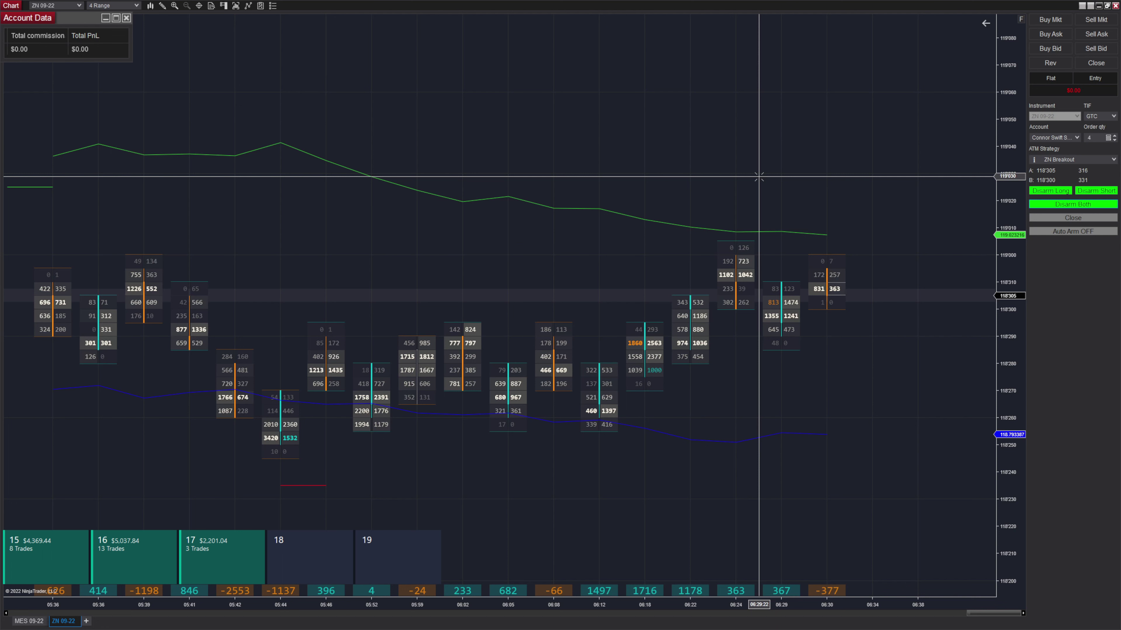
- Pan the ZN chart left while the long hits target, then bring up the trade performance summary
{"action": "left_click_drag", "start_coordinate": [759, 177], "coordinate": [586, 153]}
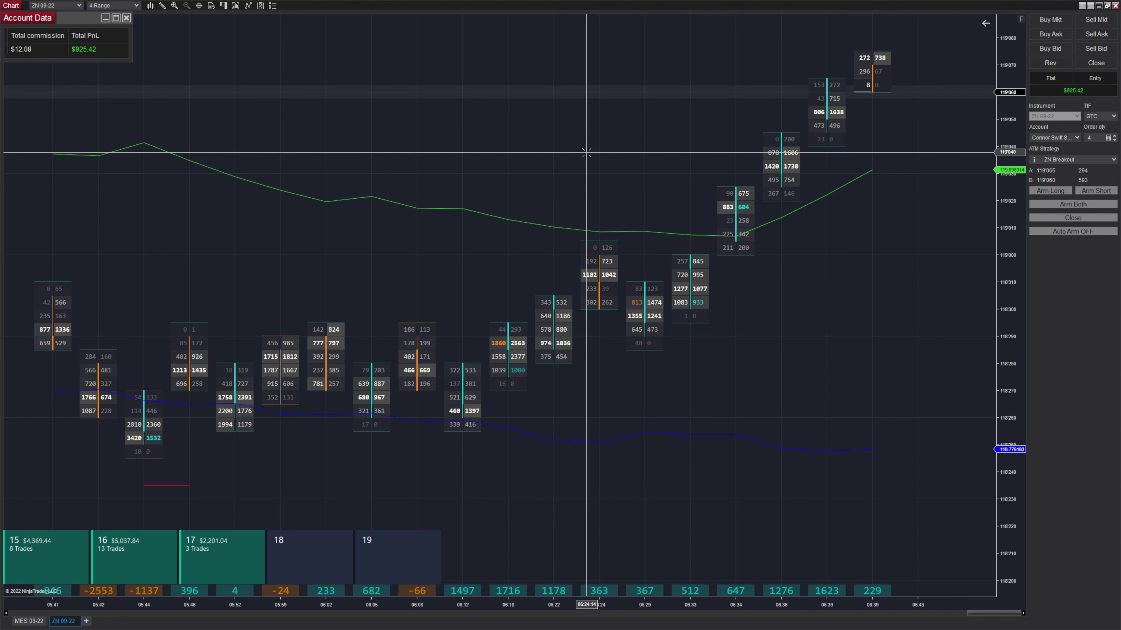
{"action": "key", "text": "alt+Tab"}
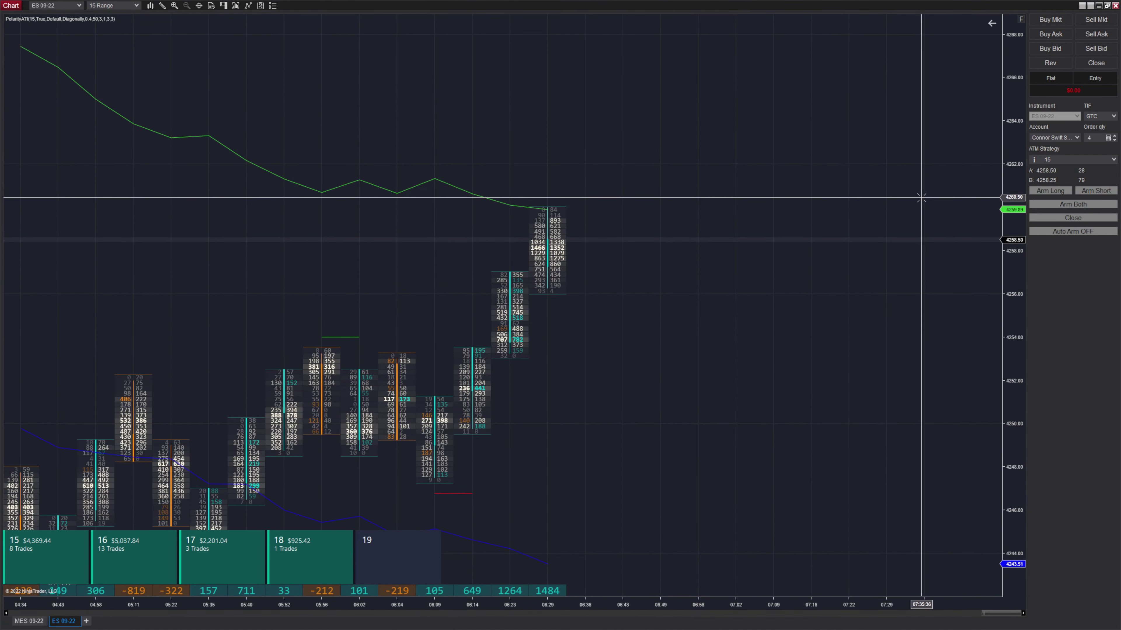
- Arm the ES 09-22 chart for a short, filling 4 contracts at 4256.50
{"action": "left_click", "coordinate": [1096, 191]}
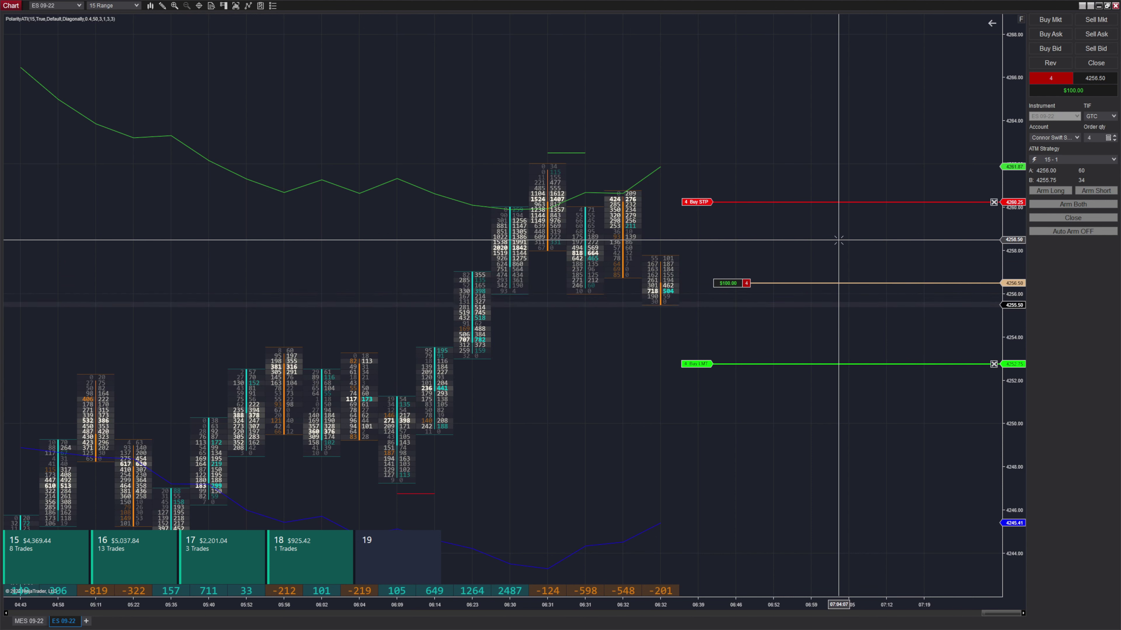
- After the 4256.50 short stops out, arm the ES chart for a long entry with Shift+B
{"action": "scroll", "coordinate": [853, 270], "scroll_direction": "down", "scroll_amount": 1}
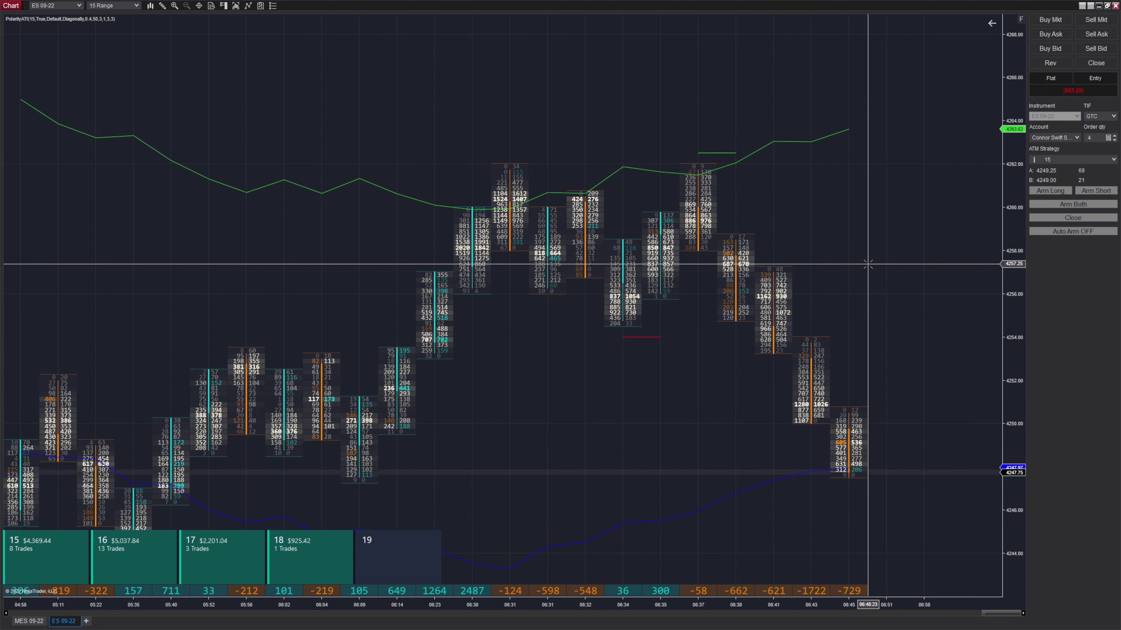
{"action": "key", "text": "shift+b"}
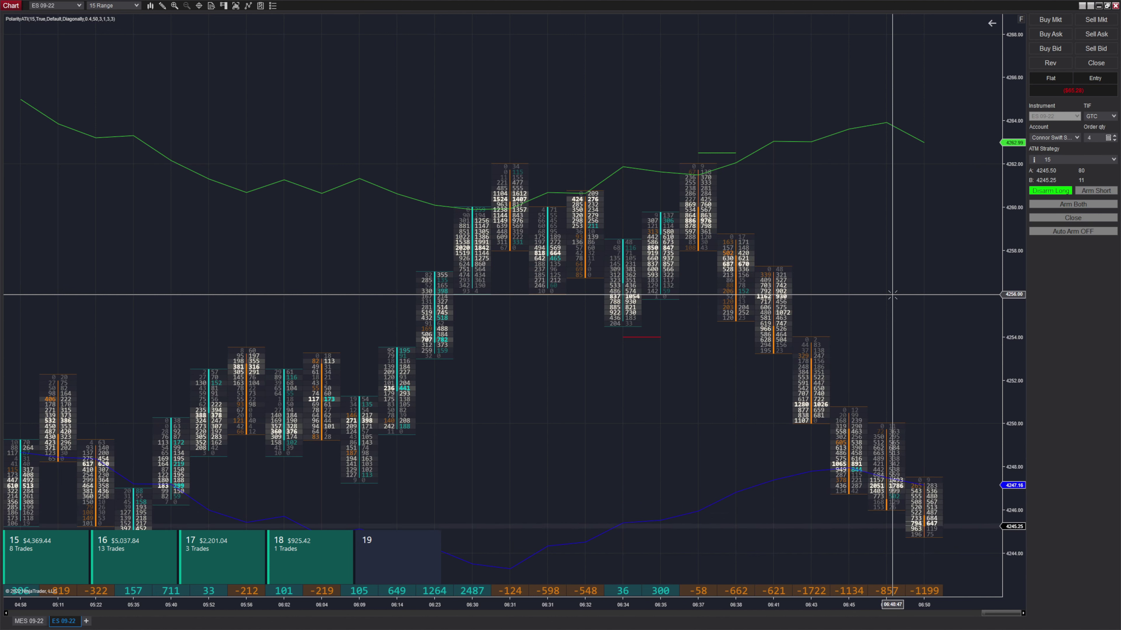
{"action": "scroll", "coordinate": [891, 294], "scroll_direction": "down", "scroll_amount": 3}
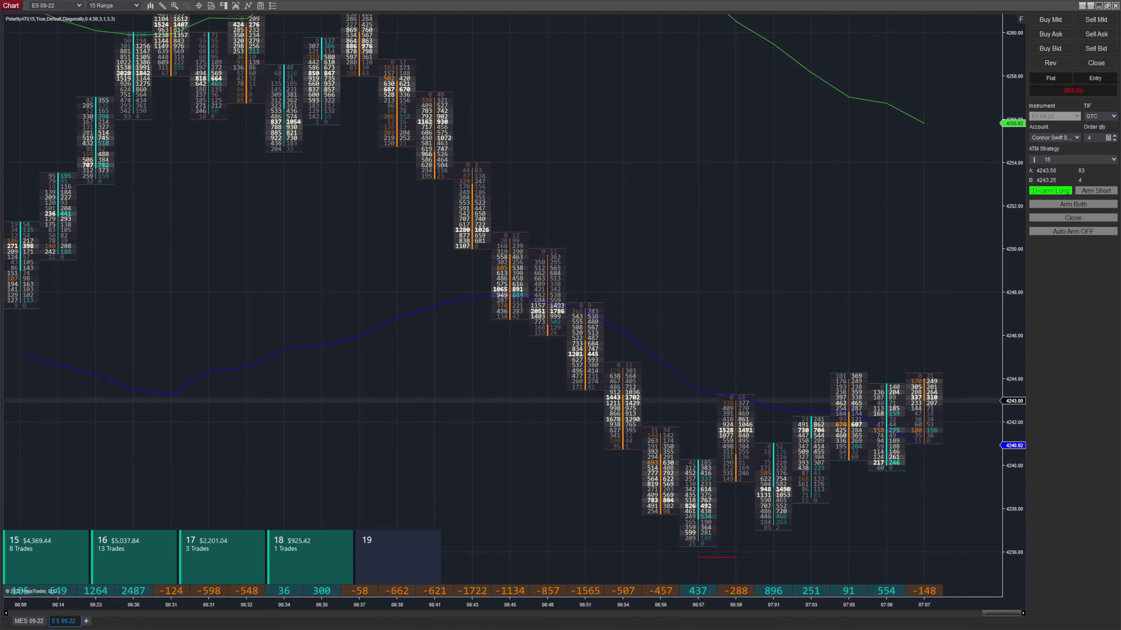
{"action": "scroll", "coordinate": [745, 365], "scroll_direction": "down", "scroll_amount": 7}
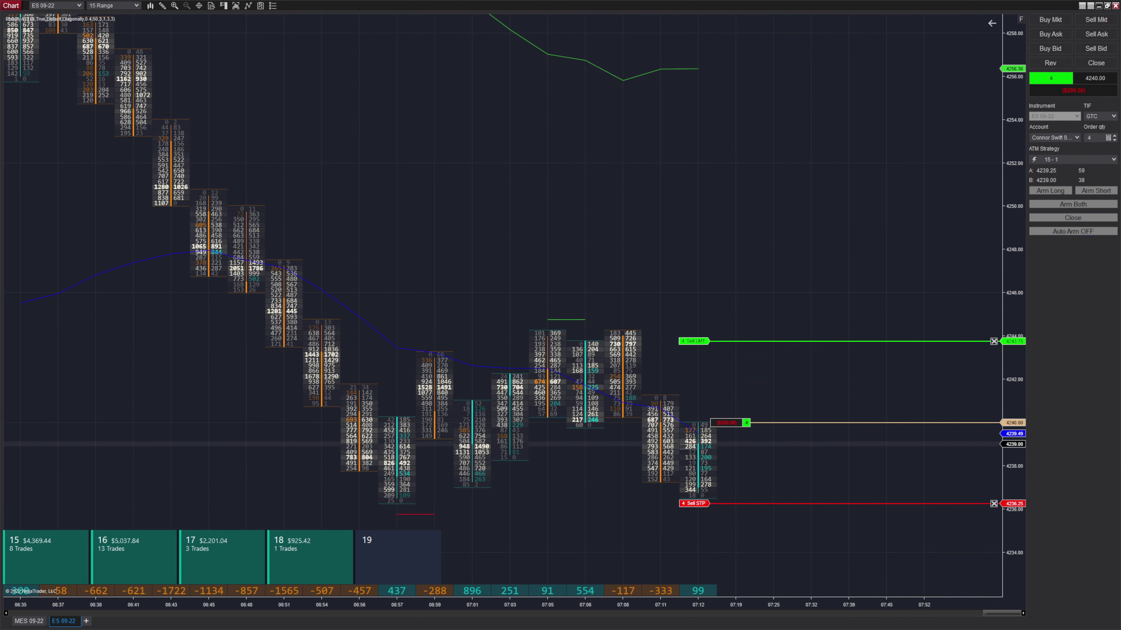
- Flatten the 4240.00 ES long immediately with the chart trader's Close button
{"action": "left_click", "coordinate": [1073, 218]}
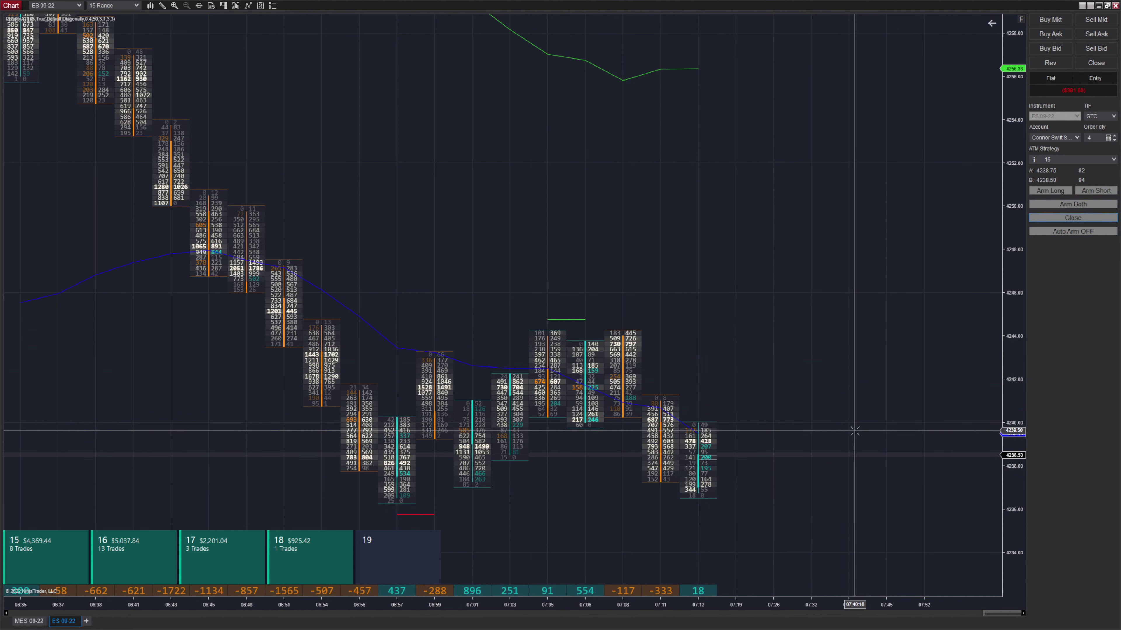